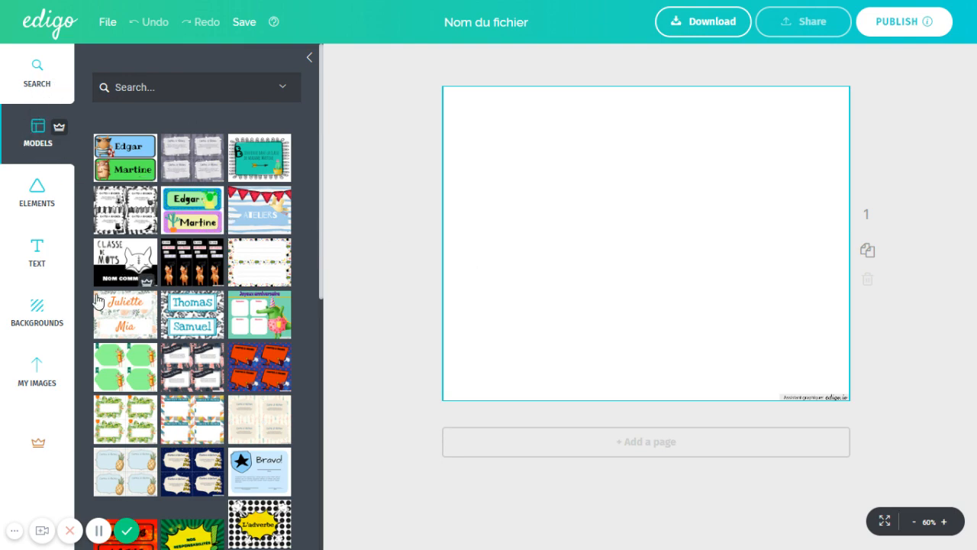
Browse the available template models and the illustration elements
scroll(222, 481, down, 3)
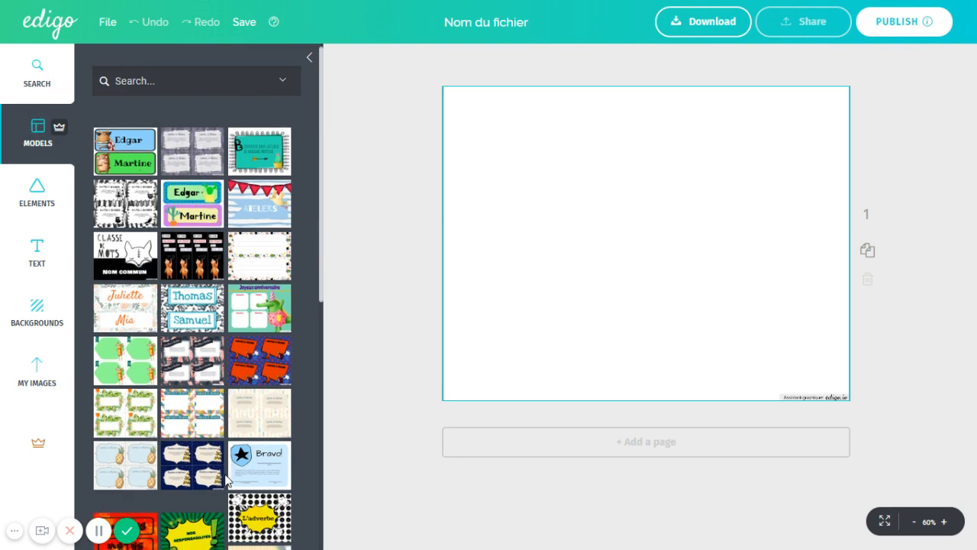
scroll(226, 479, down, 5)
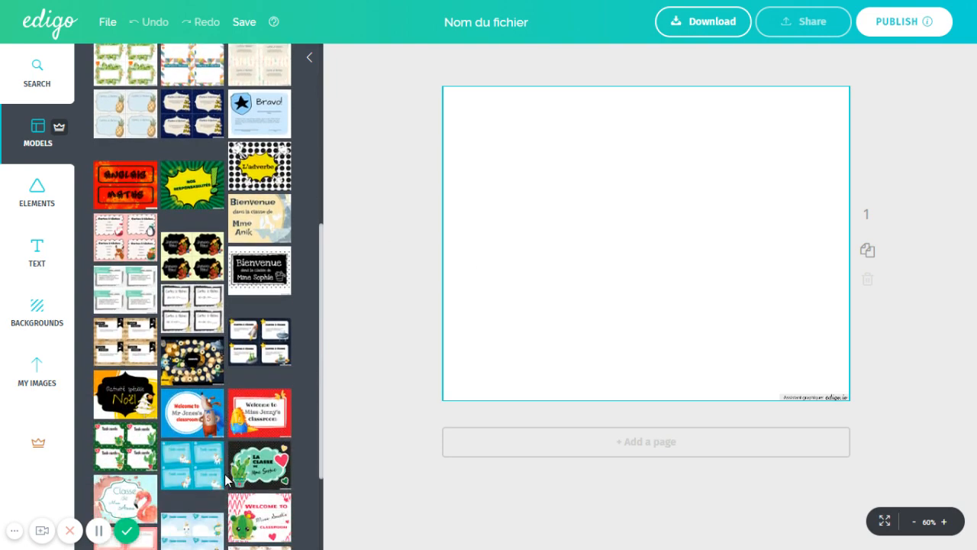
scroll(224, 473, up, 8)
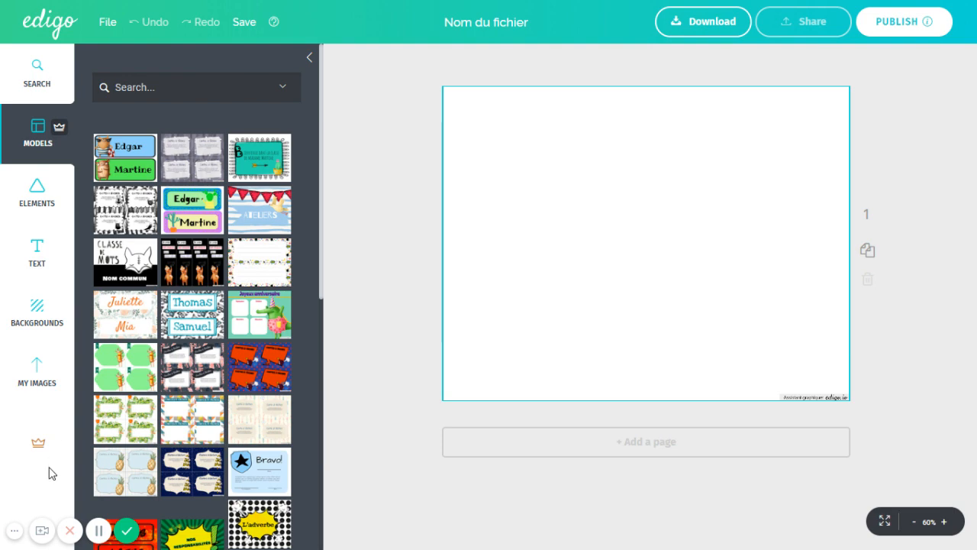
click(46, 72)
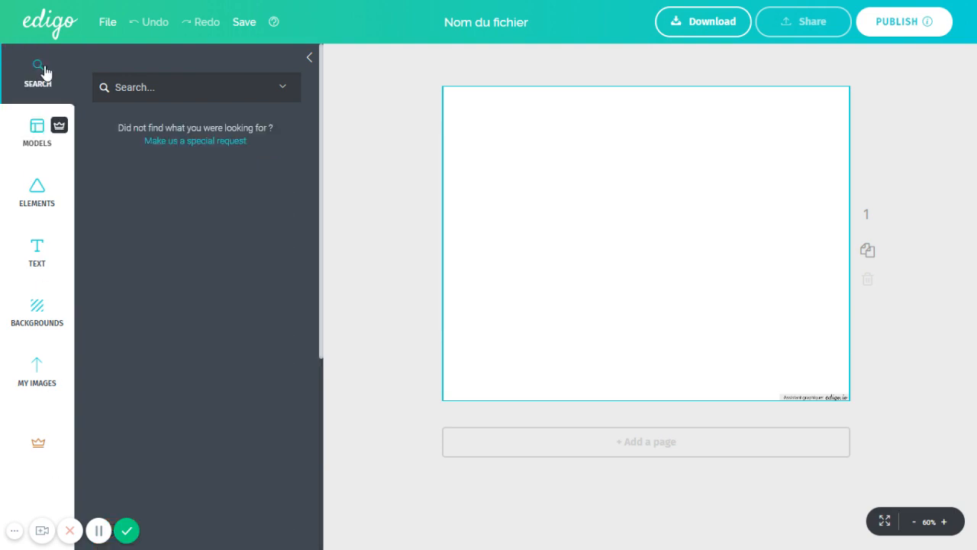
click(42, 137)
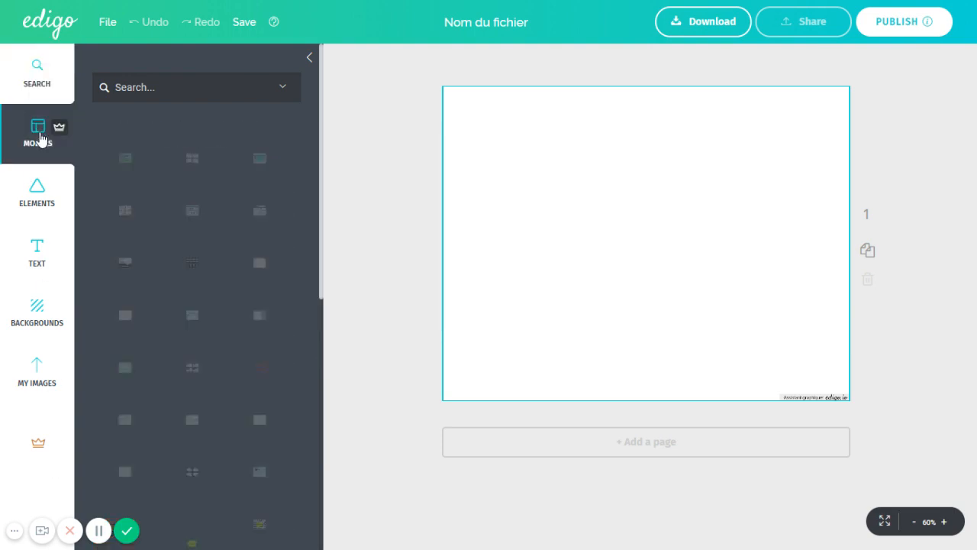
click(35, 192)
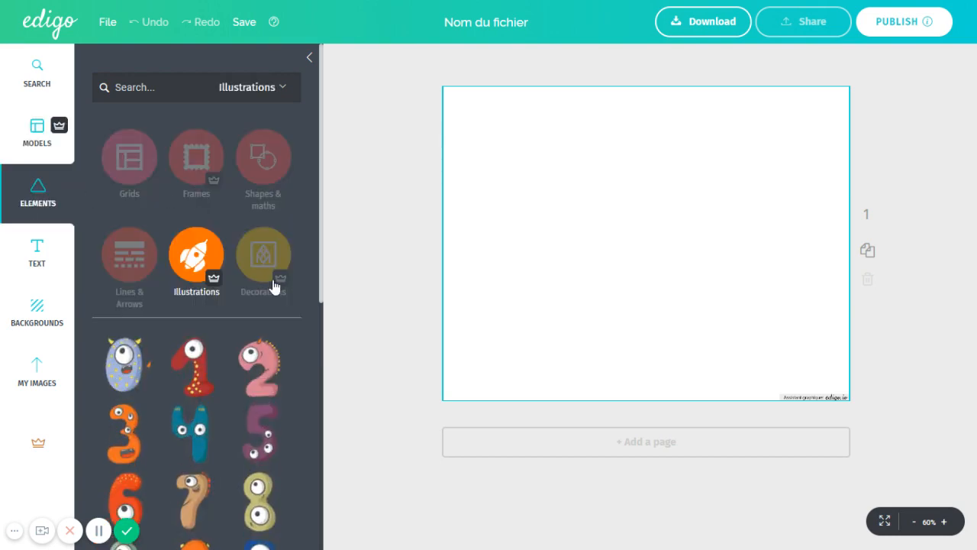
Search the whole library for "cactus" and look through the matching illustrations and patterns
click(39, 68)
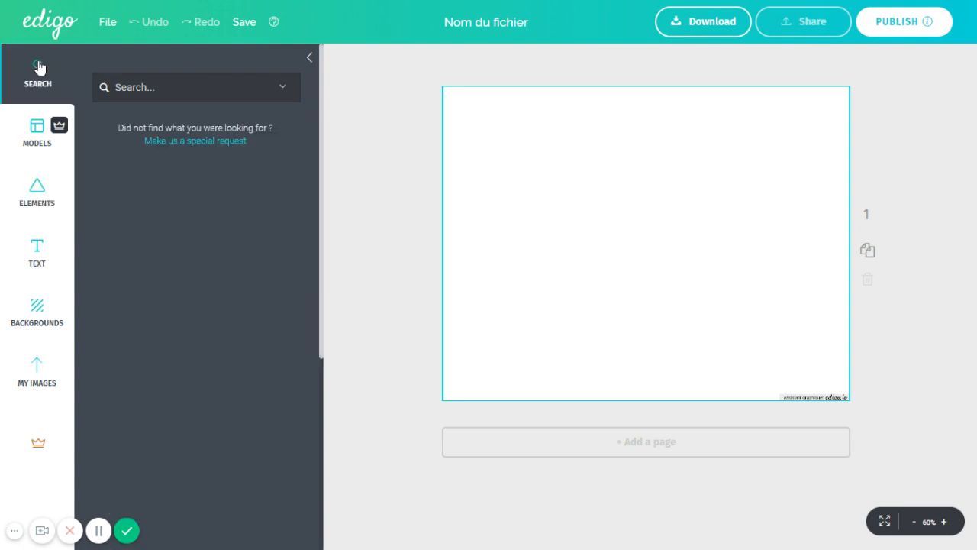
click(129, 89)
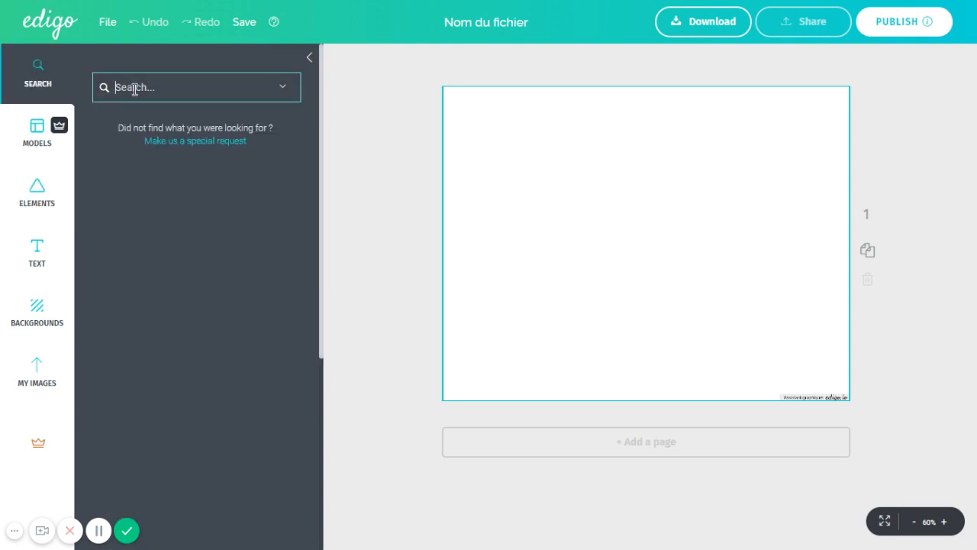
text(cactus)
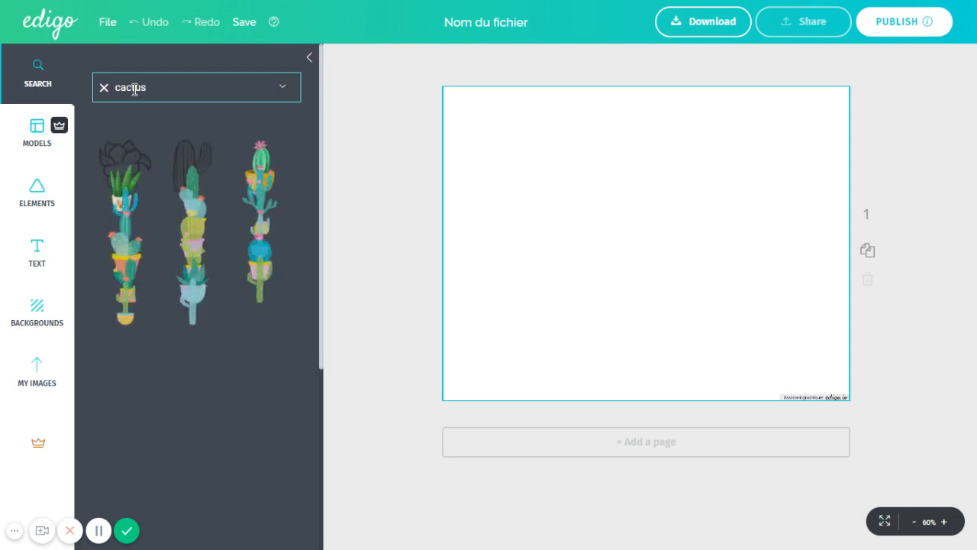
scroll(192, 255, down, 5)
scroll(218, 260, down, 8)
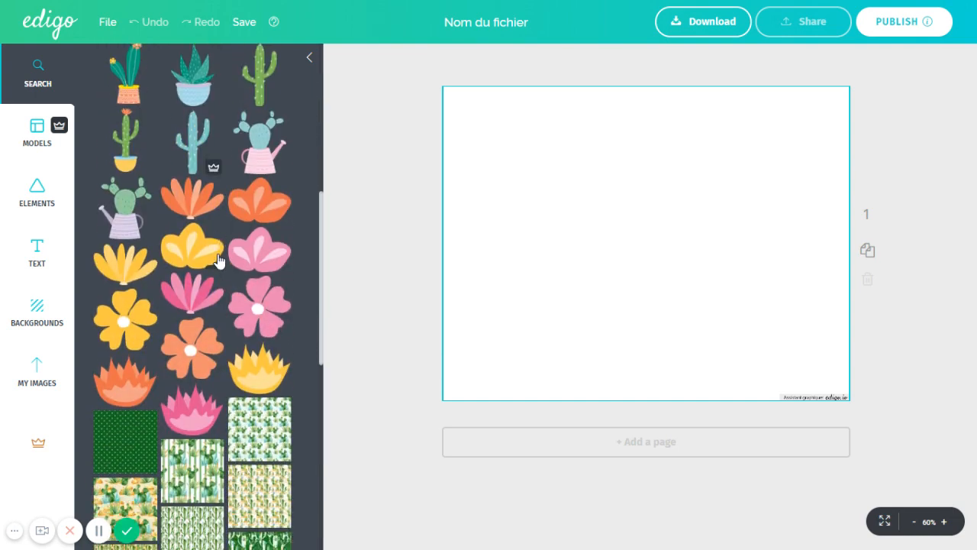
scroll(218, 260, down, 8)
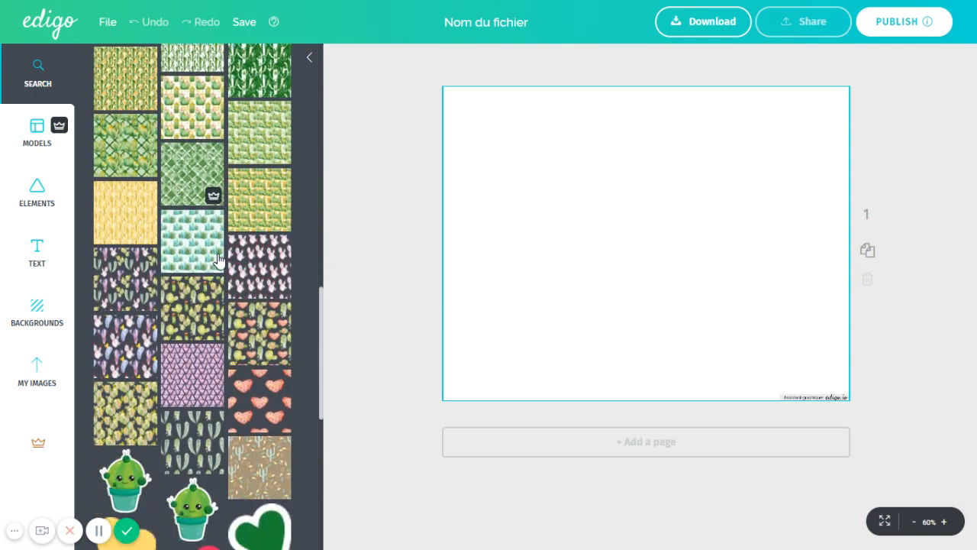
scroll(219, 260, down, 3)
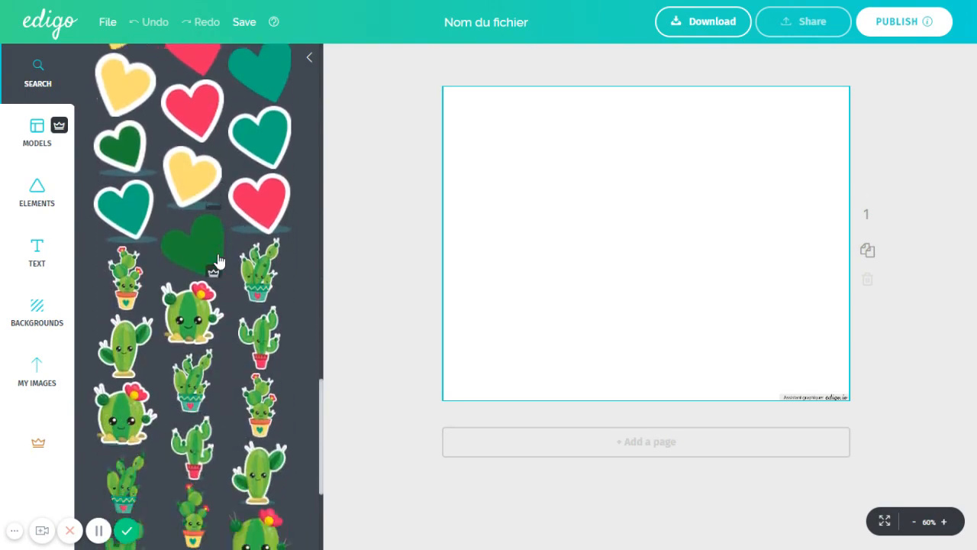
Try the smiling round cactus with the pink flower on the blank page, remove it and clear the search
click(207, 214)
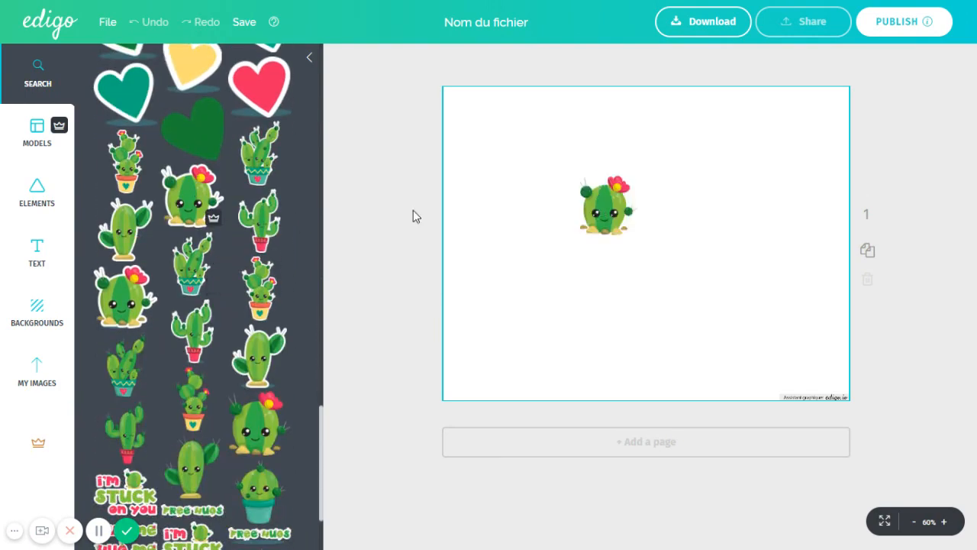
key(Delete)
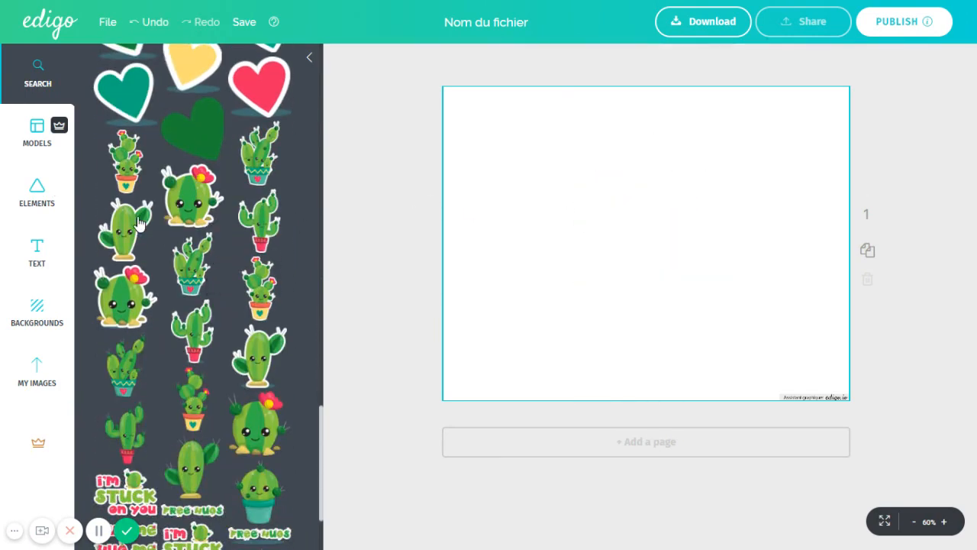
scroll(157, 230, up, 10)
scroll(158, 230, up, 5)
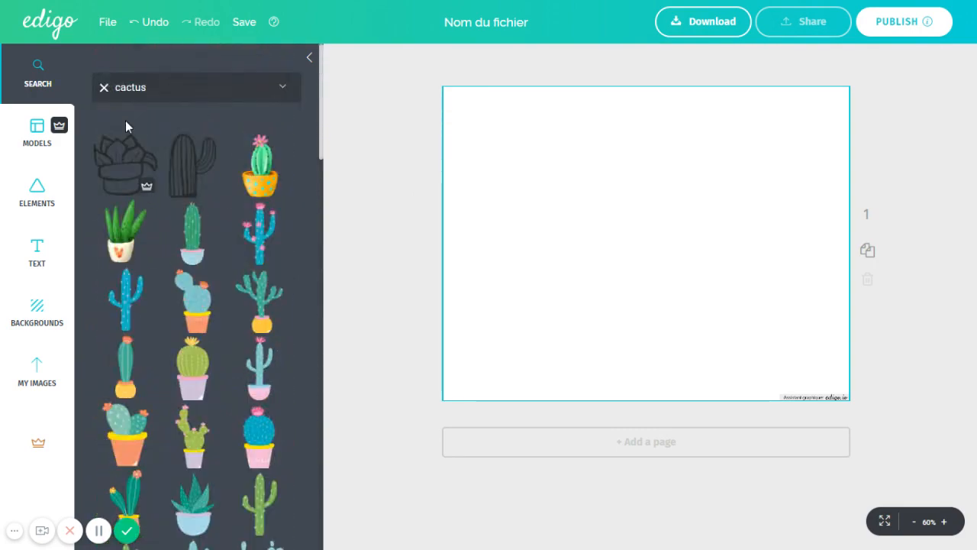
click(104, 87)
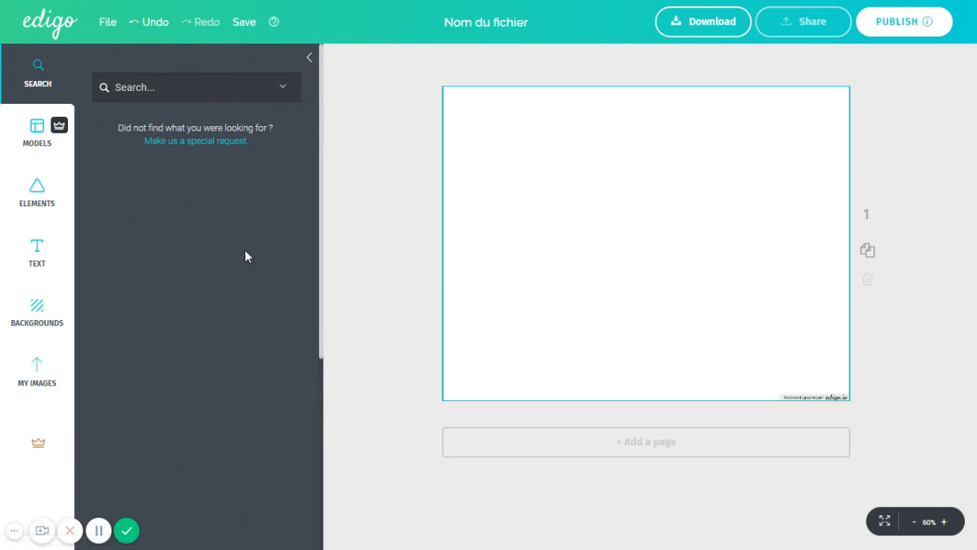
Apply the green cactus "Task cards" template with four cards to the blank page
click(32, 138)
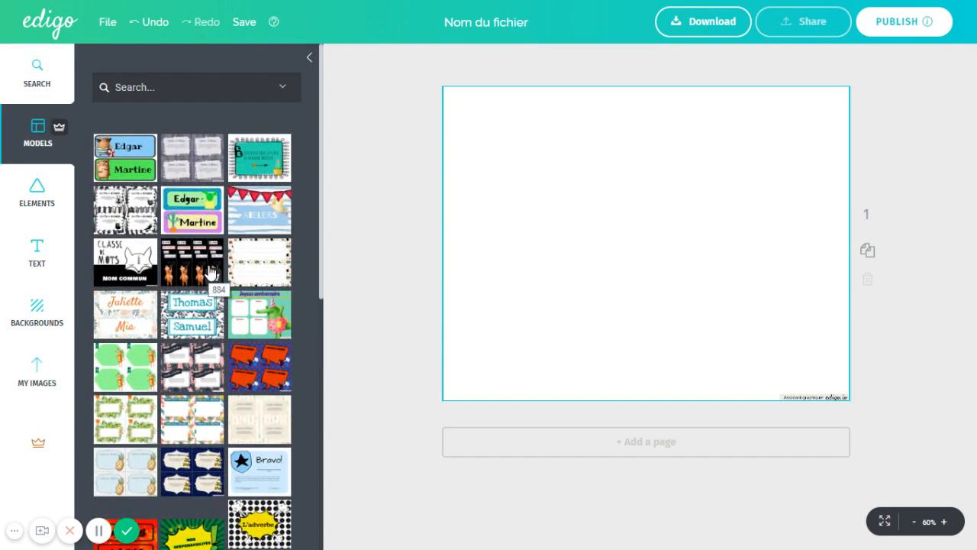
scroll(211, 271, down, 6)
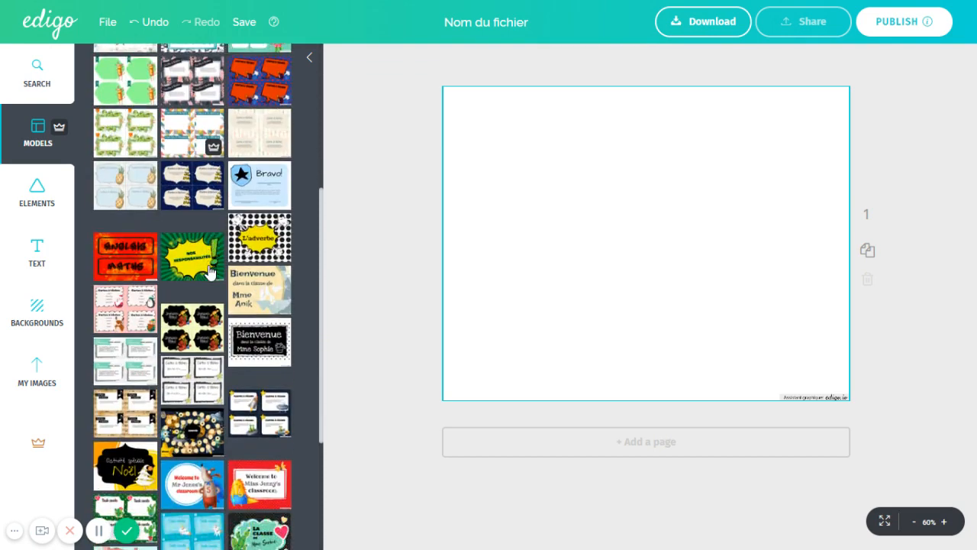
click(141, 388)
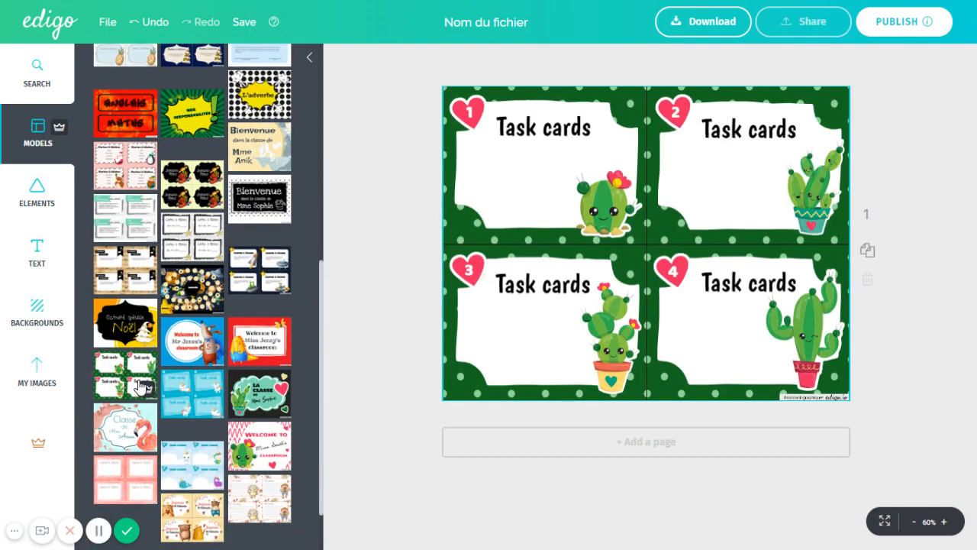
Fill the white panel of card 1 with the darker preset blue
click(480, 185)
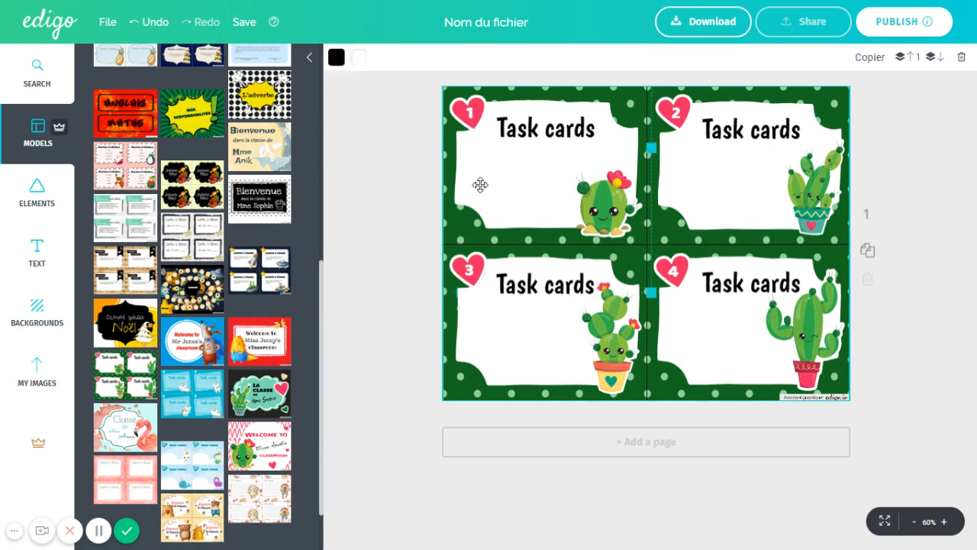
click(362, 58)
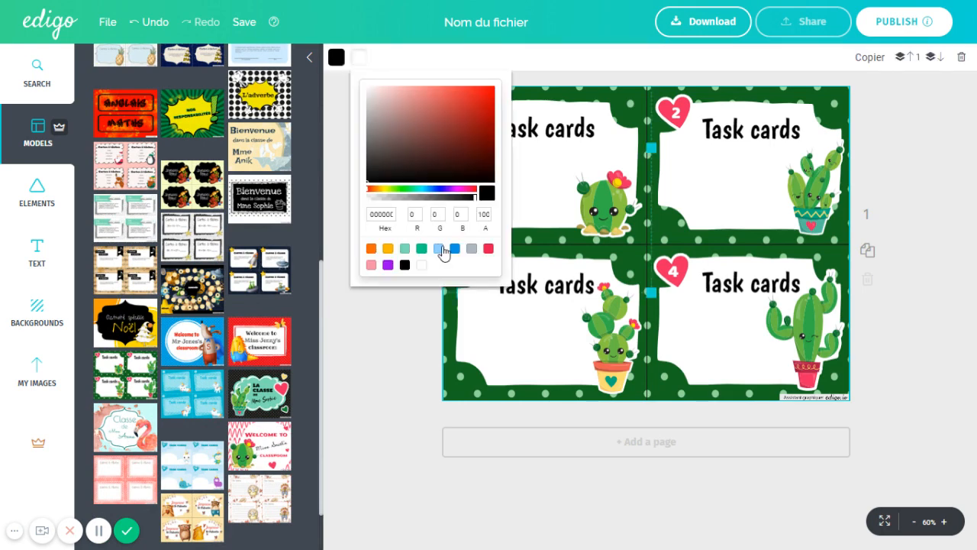
click(455, 250)
click(390, 343)
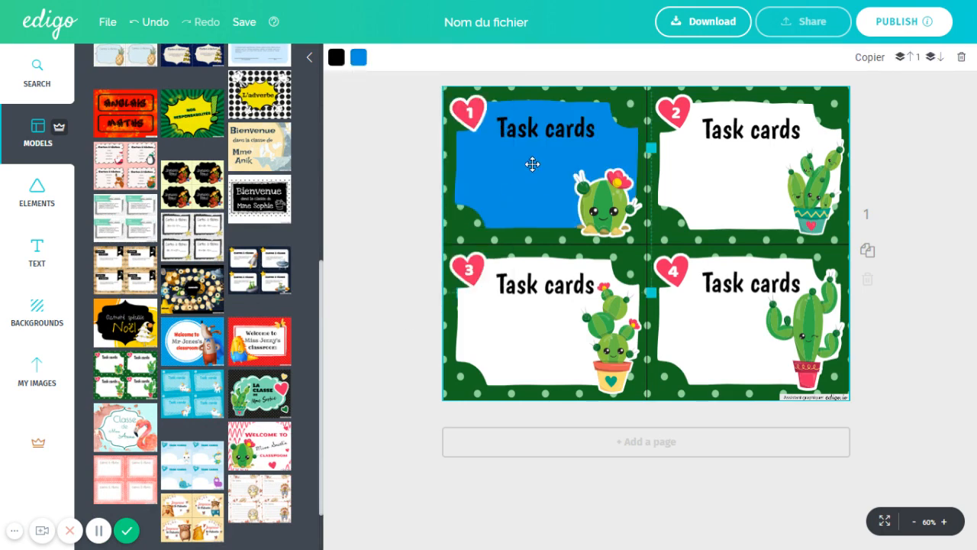
Replace the title of card 1 with "Maths" and slightly enlarge the card's cactus
click(548, 125)
key(BackSpace)
key(BackSpace)
key(BackSpace)
key(BackSpace)
key(BackSpace)
key(BackSpace)
key(BackSpace)
key(BackSpace)
key(BackSpace)
key(BackSpace)
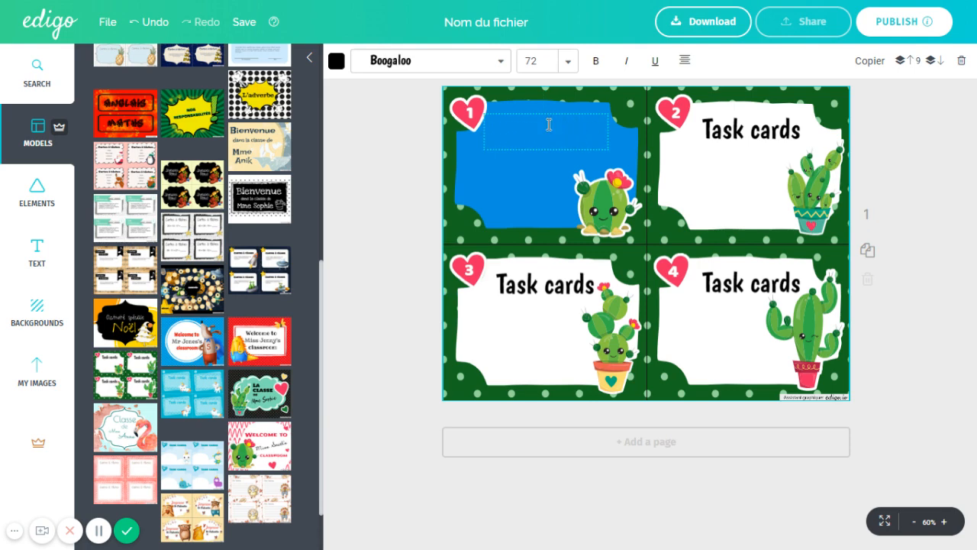
text(Maths)
click(608, 205)
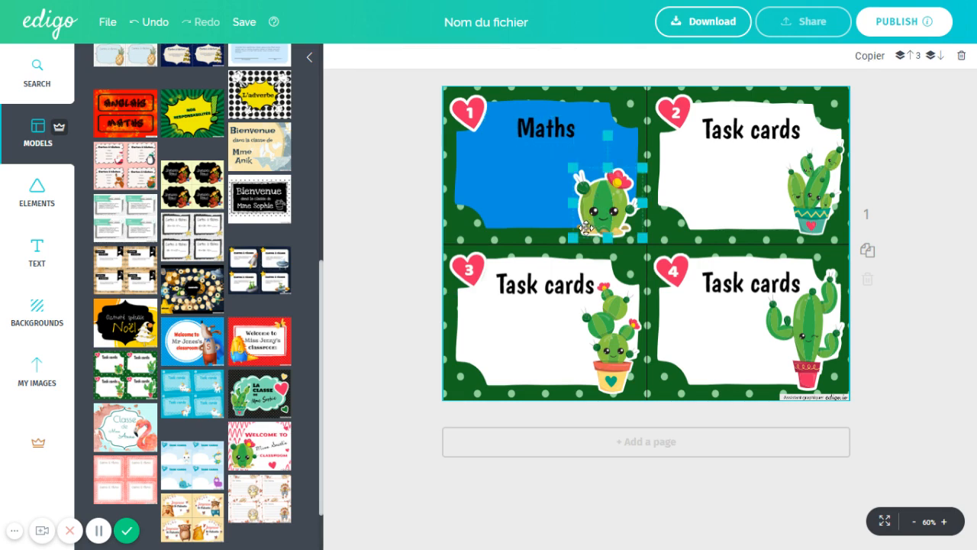
mouse_move(570, 240)
mouse_down()
mouse_move(439, 327)
mouse_move(602, 237)
mouse_move(578, 248)
mouse_up()
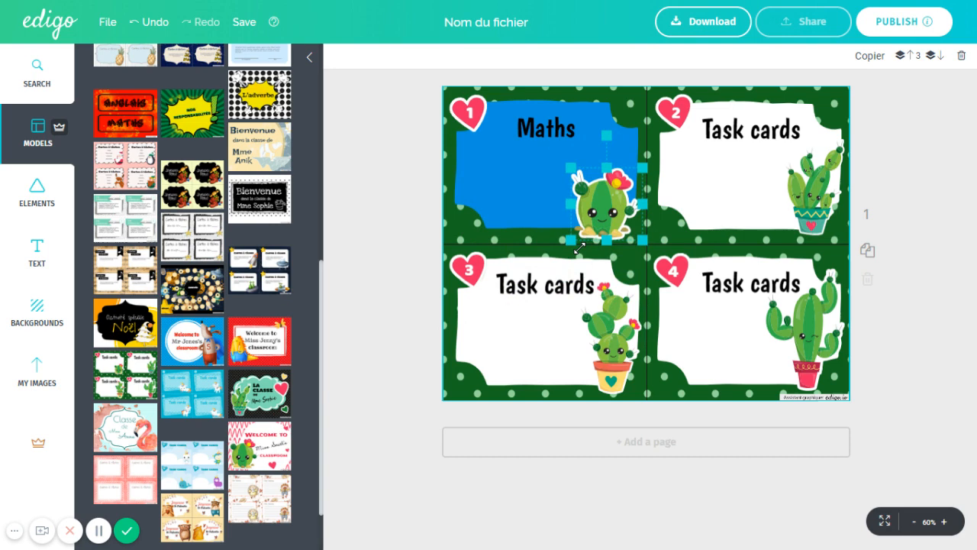
Set the fill of card 1's panel to white and select the cactus on that card
click(488, 156)
click(357, 60)
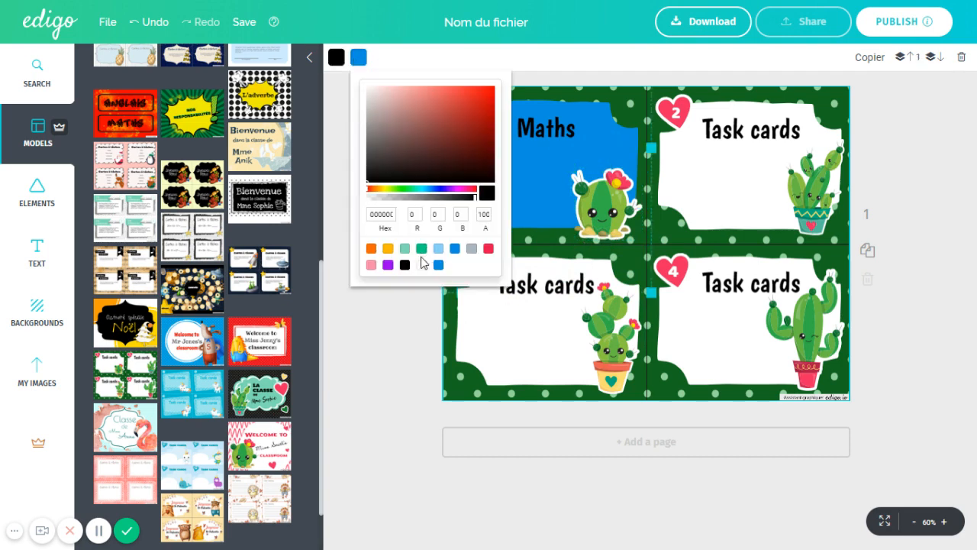
click(421, 265)
click(451, 348)
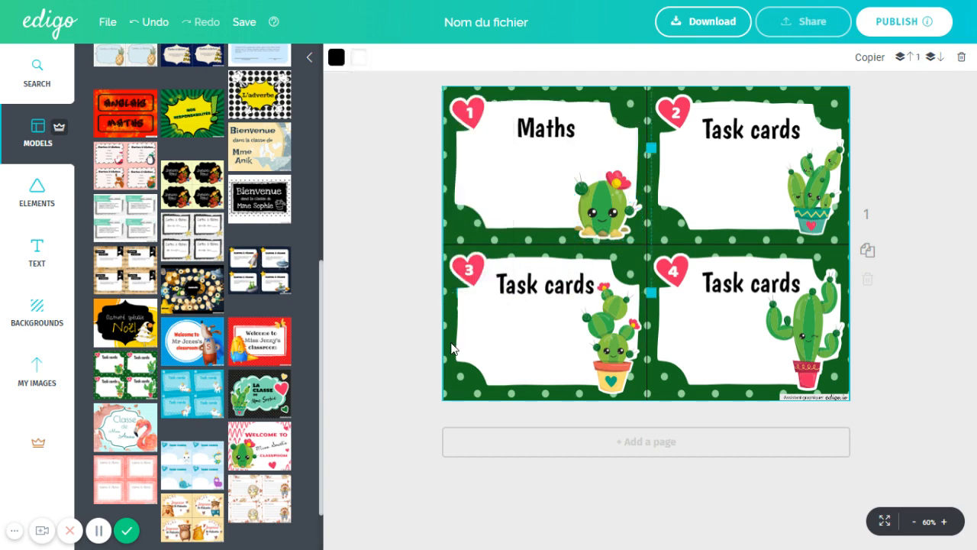
click(615, 214)
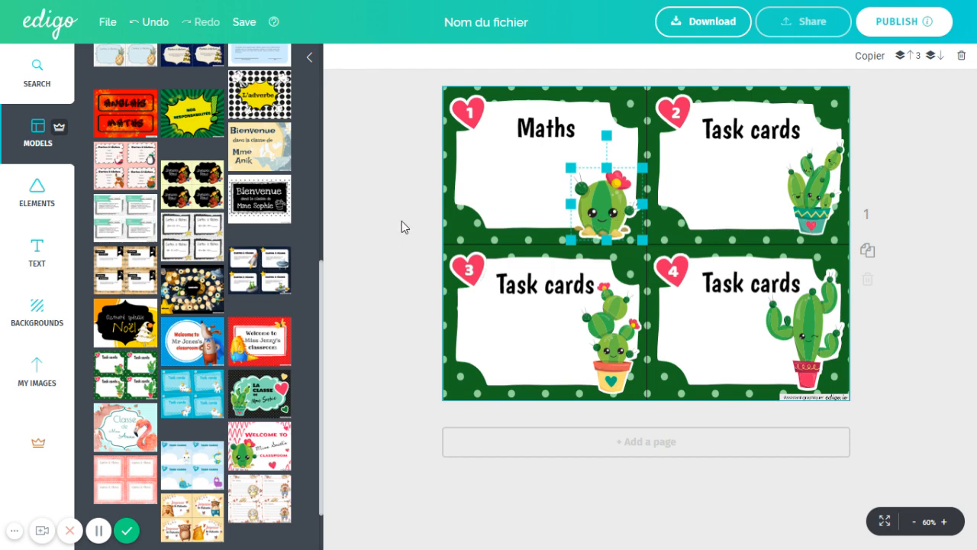
Insert a one-column, four-row grid from the Grids elements onto the task cards page
click(34, 199)
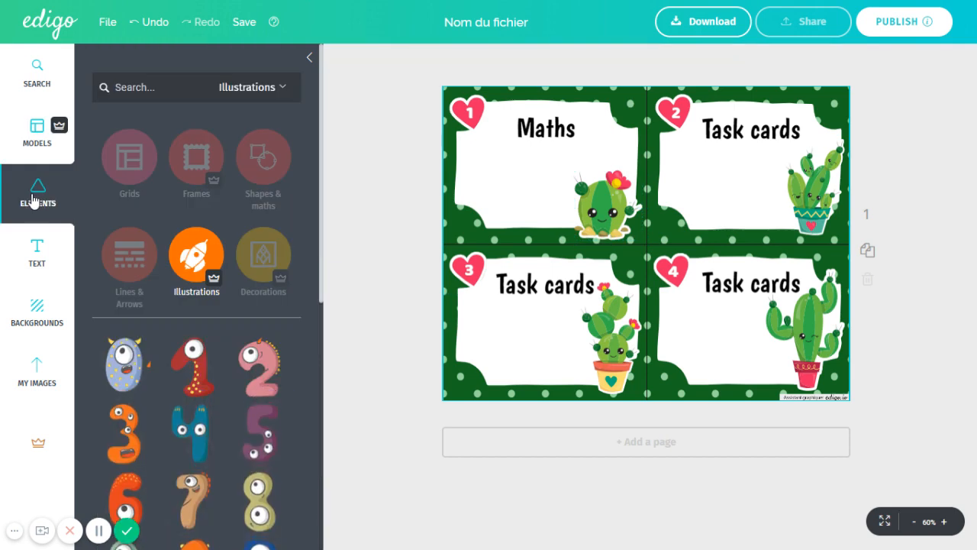
click(139, 175)
scroll(231, 343, down, 10)
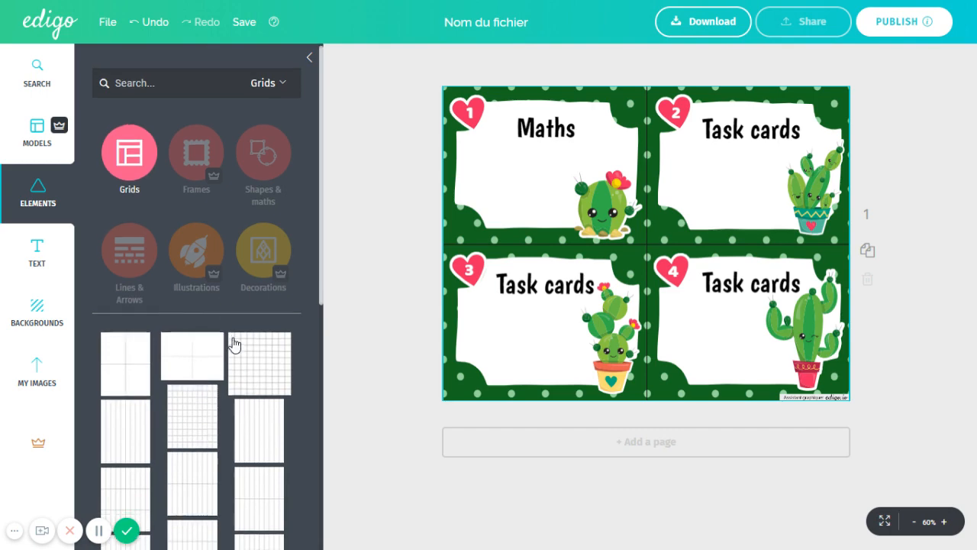
scroll(234, 344, down, 10)
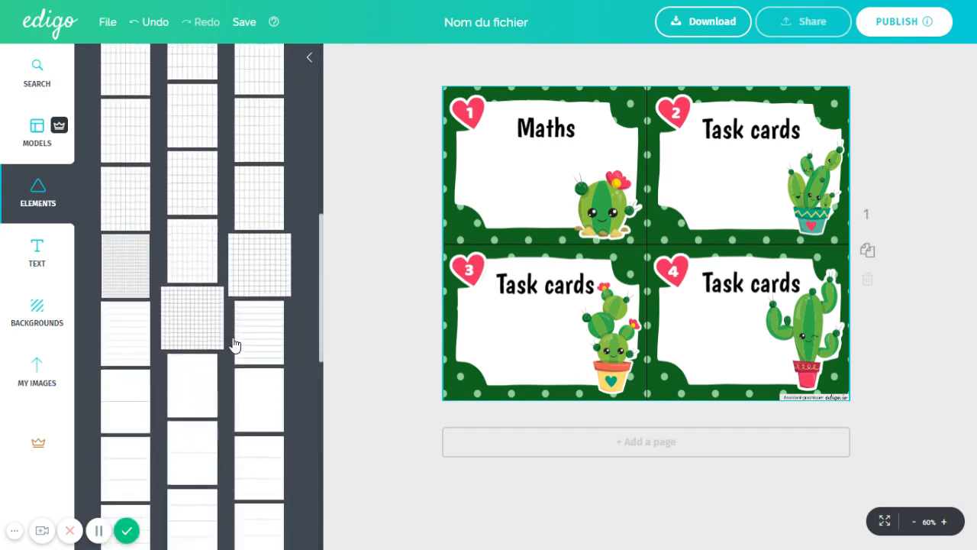
scroll(234, 344, down, 10)
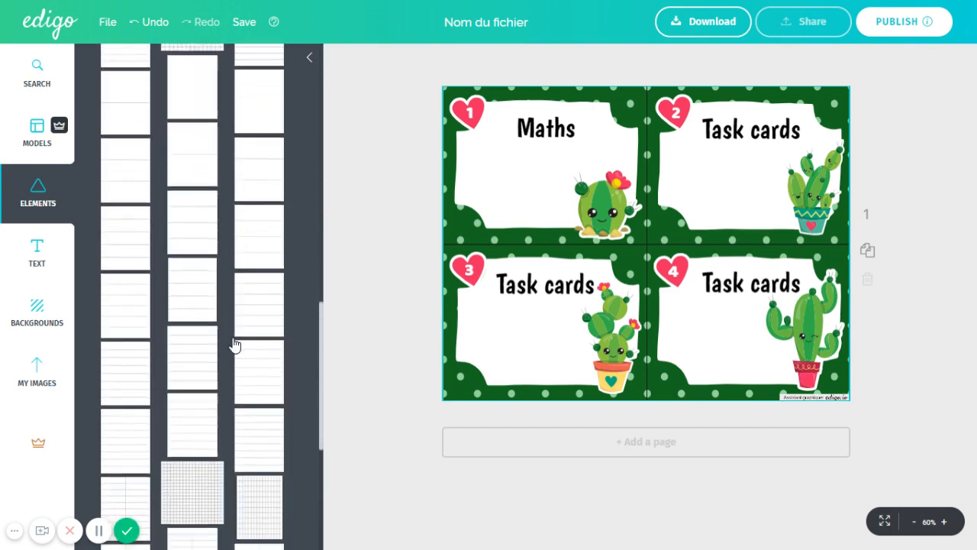
scroll(234, 345, down, 10)
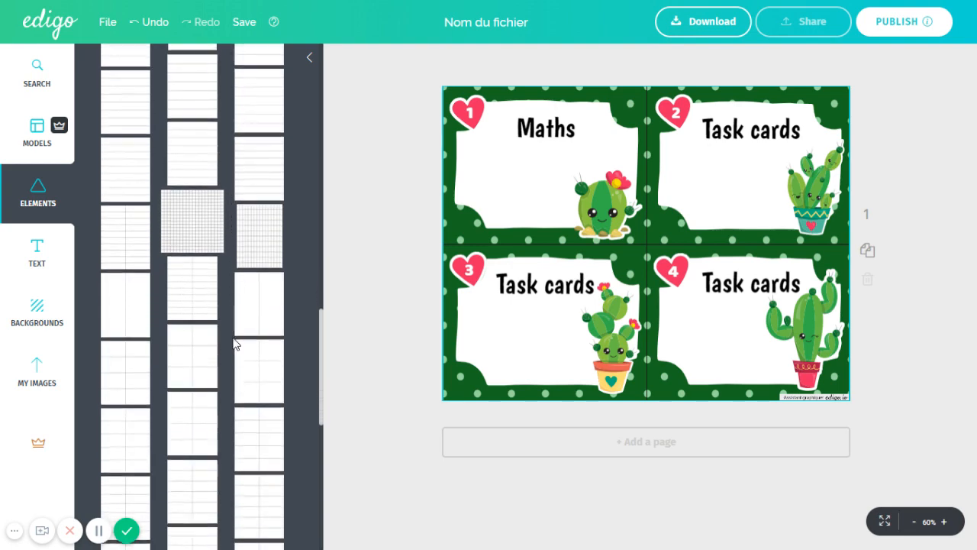
scroll(237, 336, up, 3)
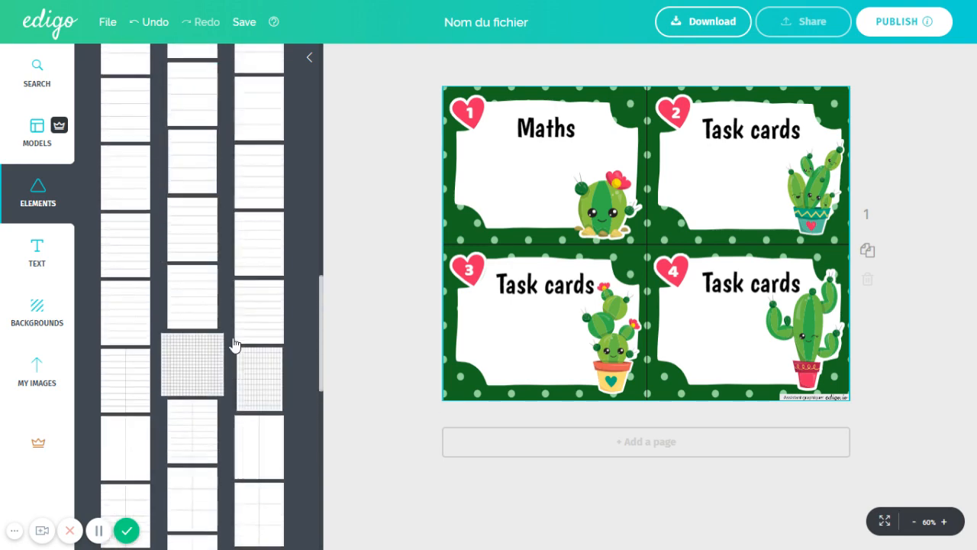
click(275, 243)
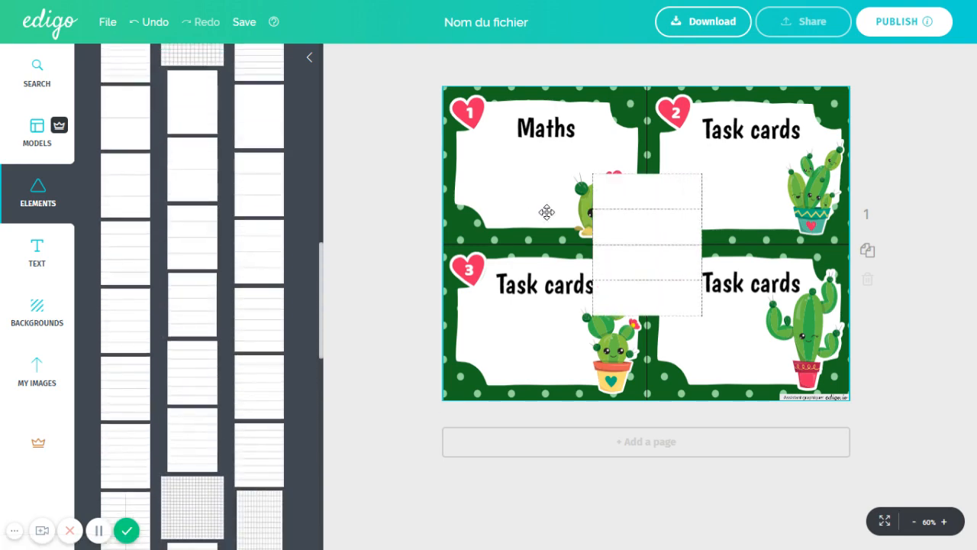
Enlarge the four-row grid toward the page's upper-left and set its line colour to the darker preset blue
click(659, 250)
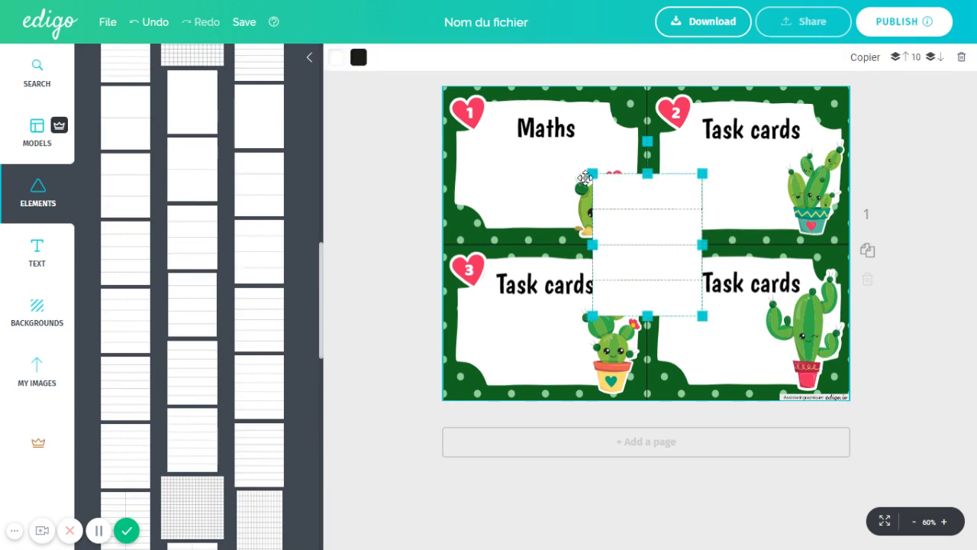
drag(589, 175, 505, 114)
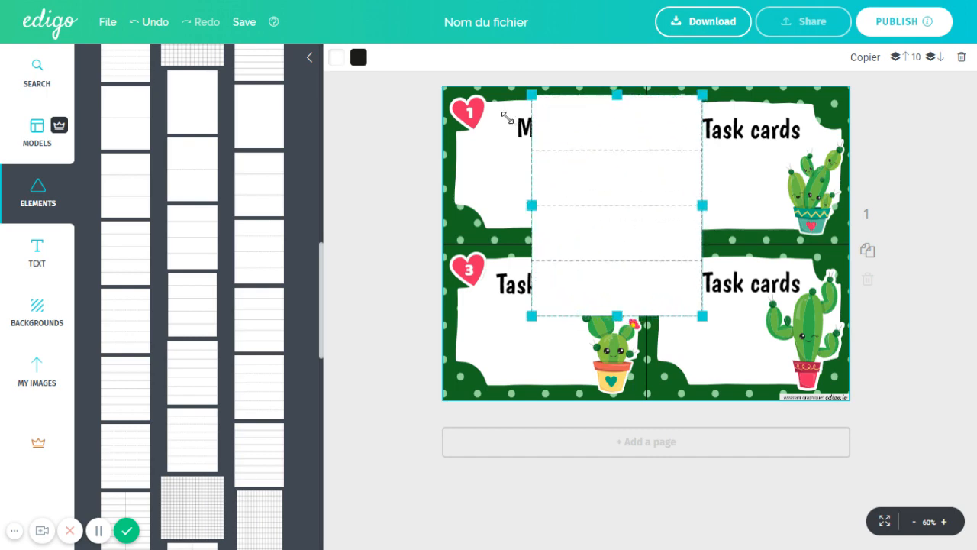
click(359, 59)
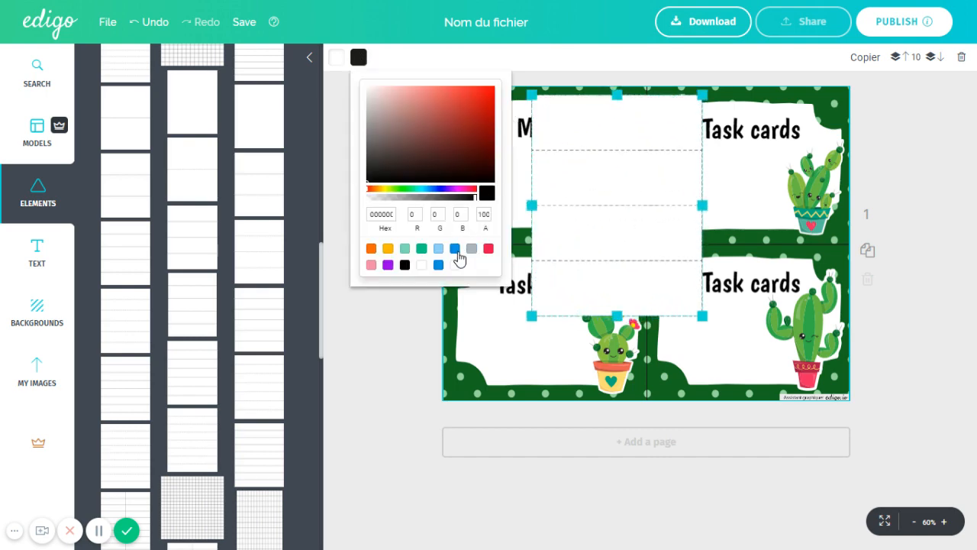
click(455, 249)
Fill the four-row grid with the preset orange and change that fill to a dark brown (RGB 62, 42, 26)
click(336, 61)
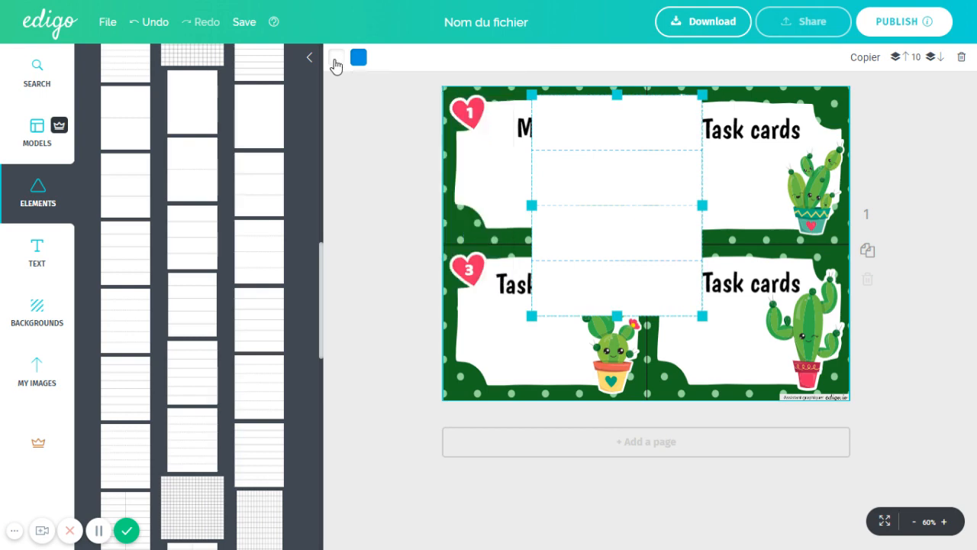
click(336, 61)
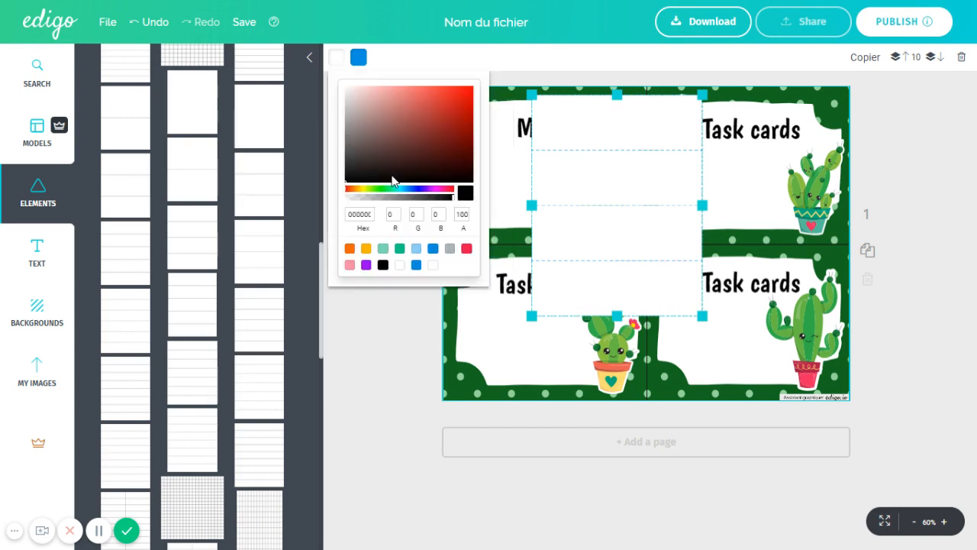
click(350, 249)
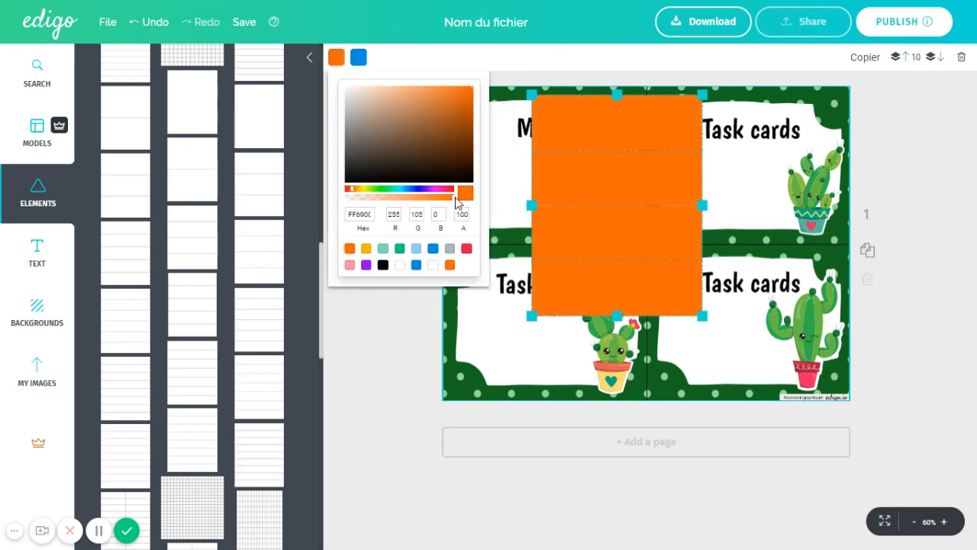
drag(428, 201, 461, 211)
drag(380, 150, 418, 158)
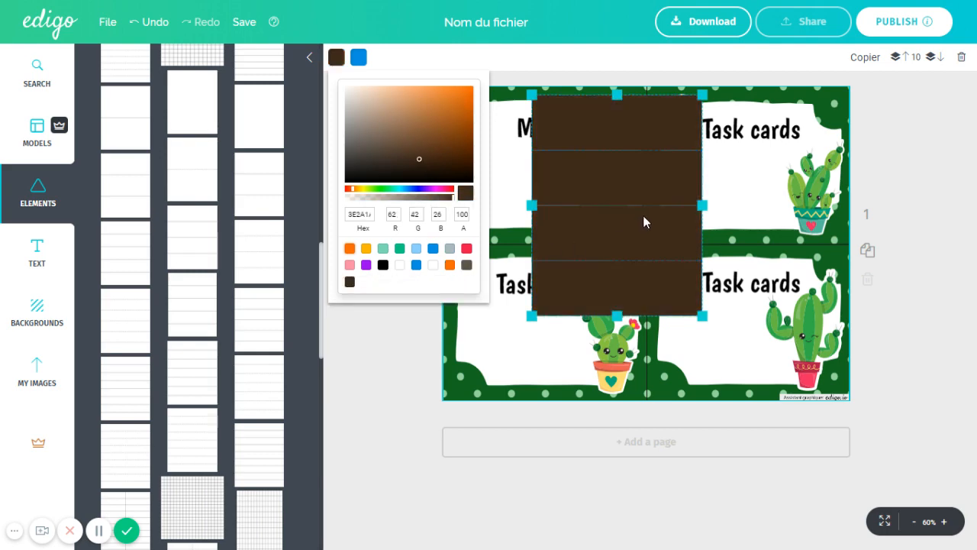
Delete the four-row grid from the task cards page
click(671, 219)
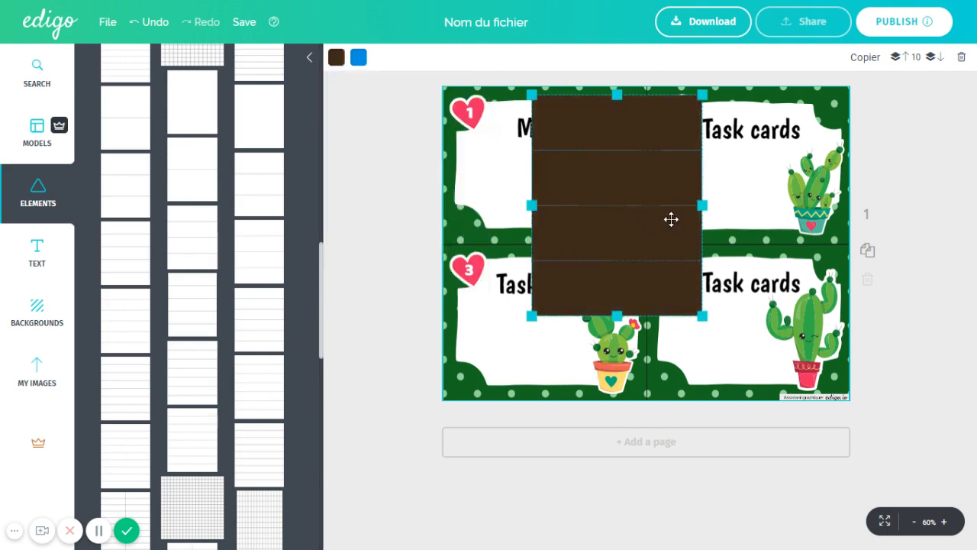
click(961, 58)
Insert the plain white circle from the Frames elements at the centre of the task cards page
scroll(258, 211, up, 5)
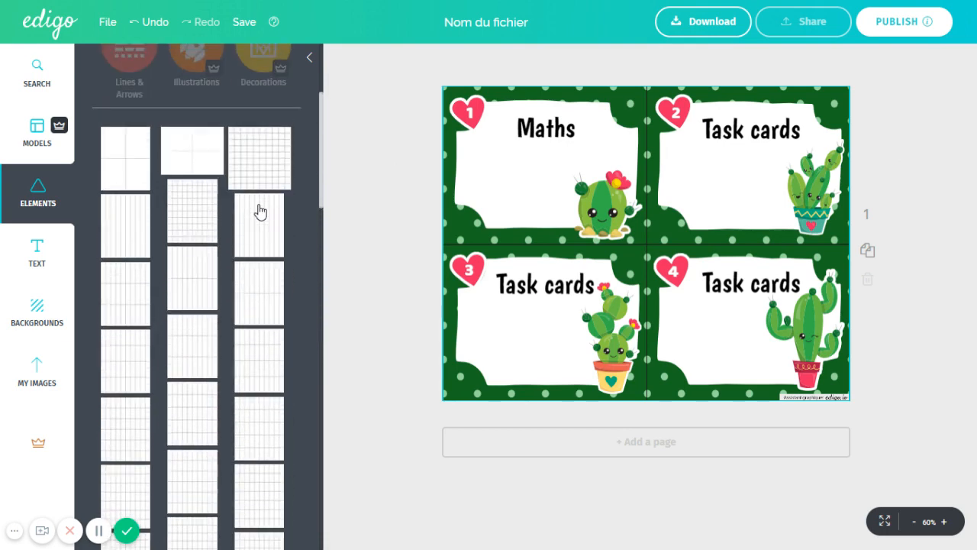
scroll(260, 212, up, 3)
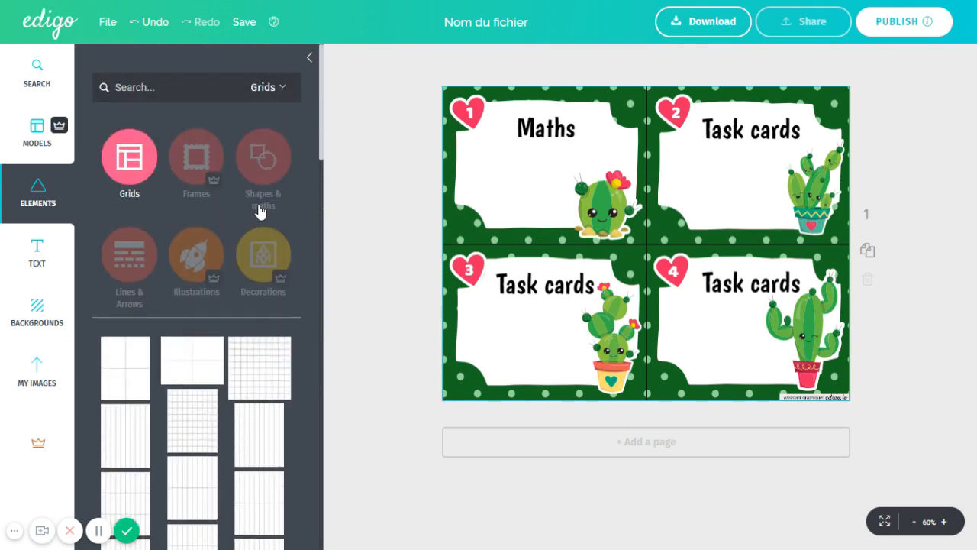
click(197, 170)
scroll(230, 365, down, 2)
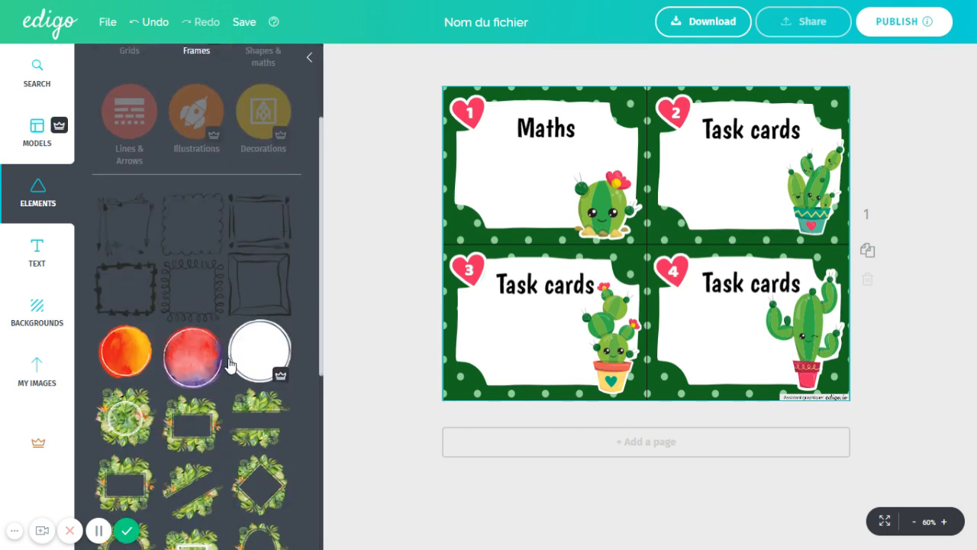
scroll(230, 365, down, 3)
click(270, 151)
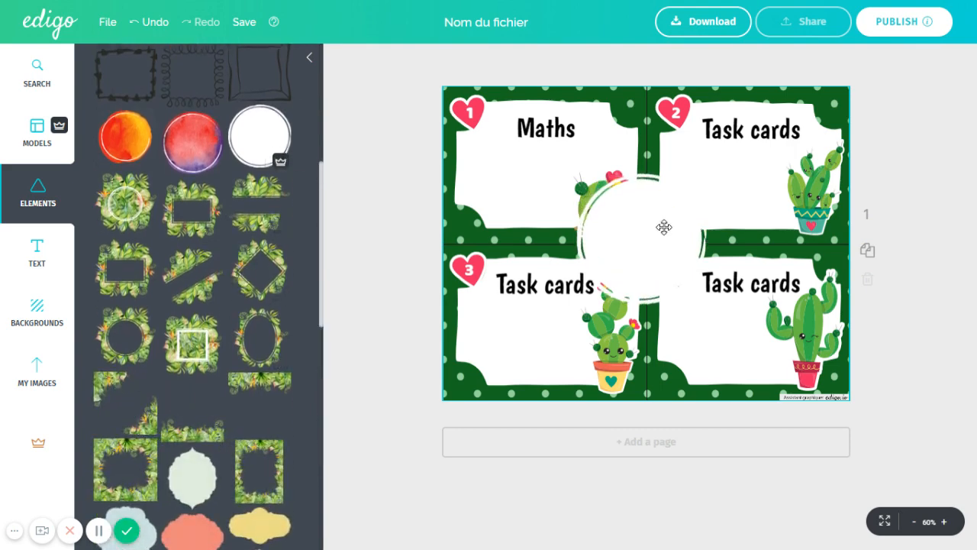
drag(663, 227, 693, 242)
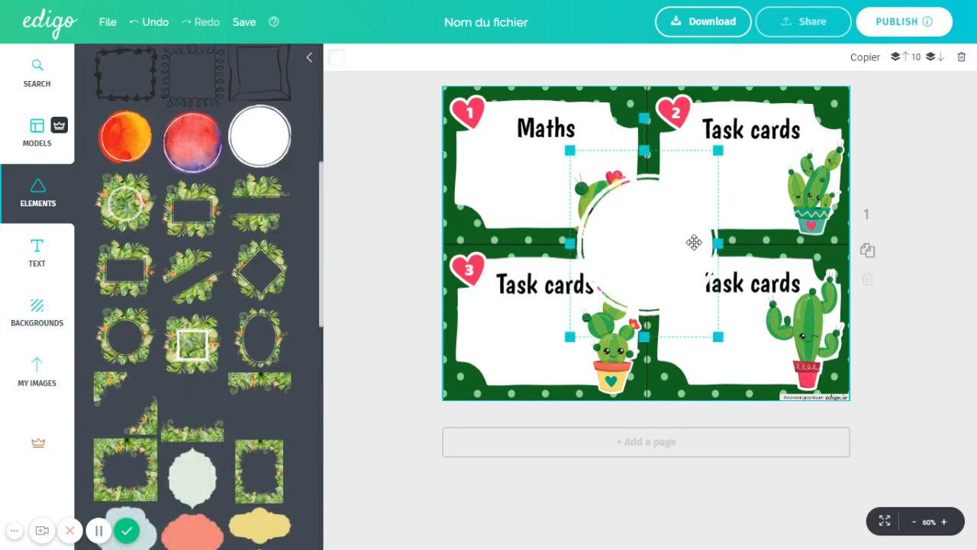
Recolour the circular frame with the preset light blue 8ED1FC and remove it from the page
click(336, 60)
click(416, 250)
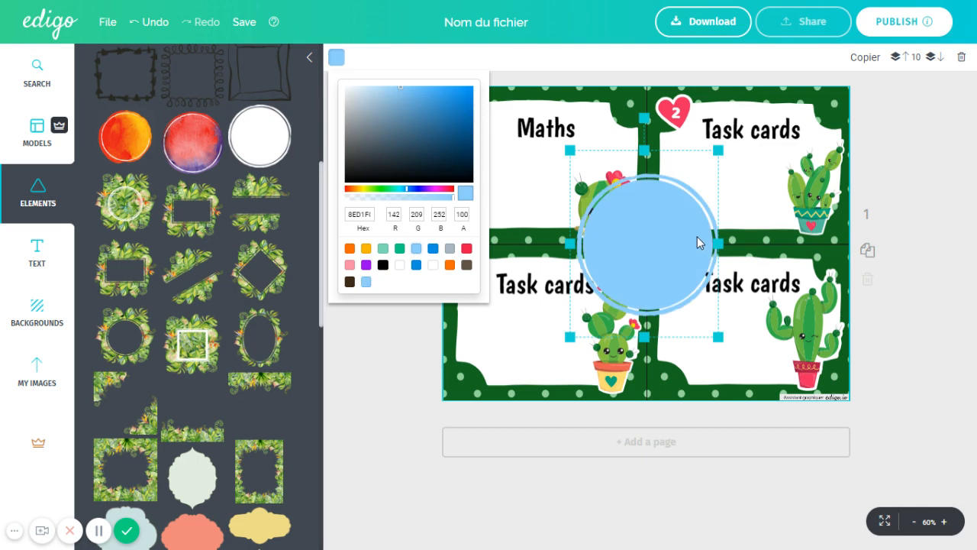
click(698, 233)
key(Delete)
Browse the Shapes & maths elements, including the flat shapes, outlined shapes, base-ten blocks and 3D solids
scroll(251, 239, up, 4)
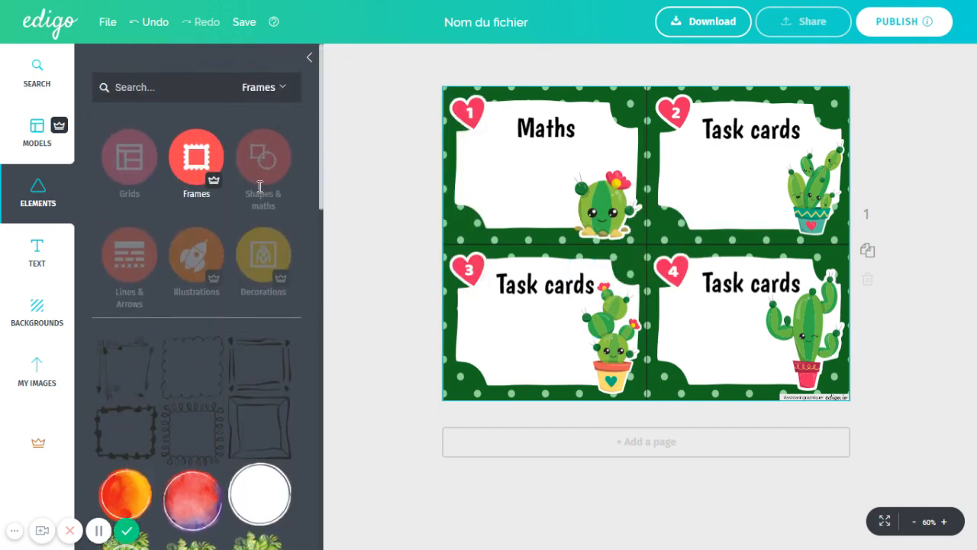
click(264, 158)
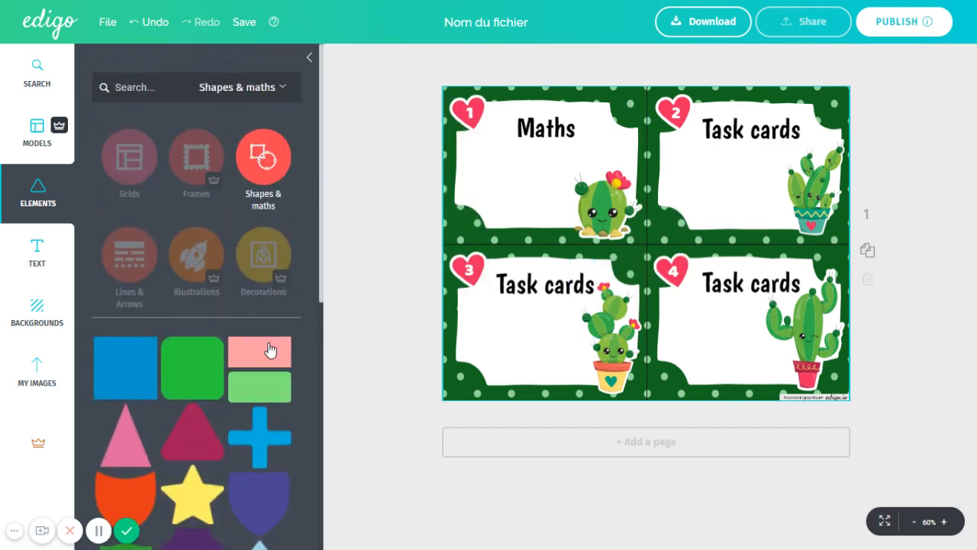
scroll(268, 349, down, 5)
scroll(268, 349, down, 10)
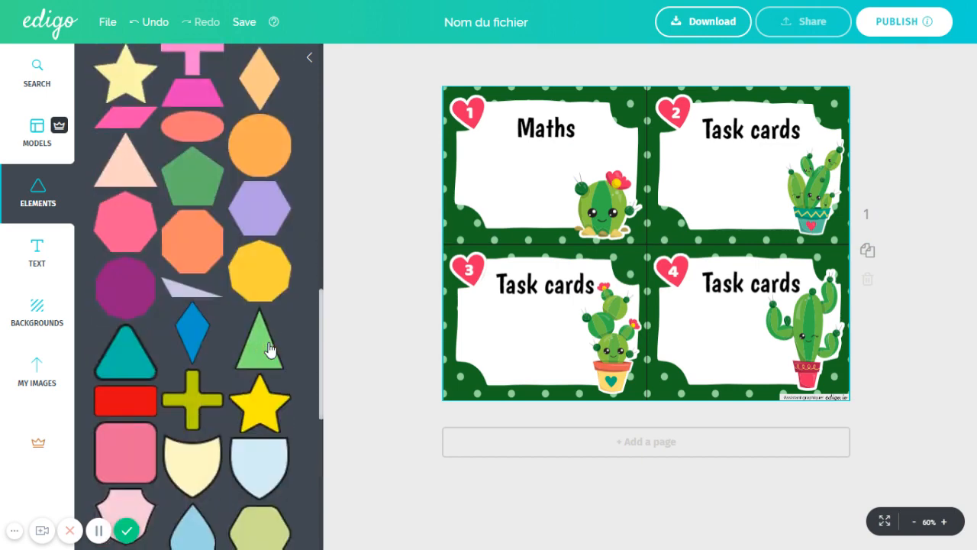
scroll(268, 349, down, 10)
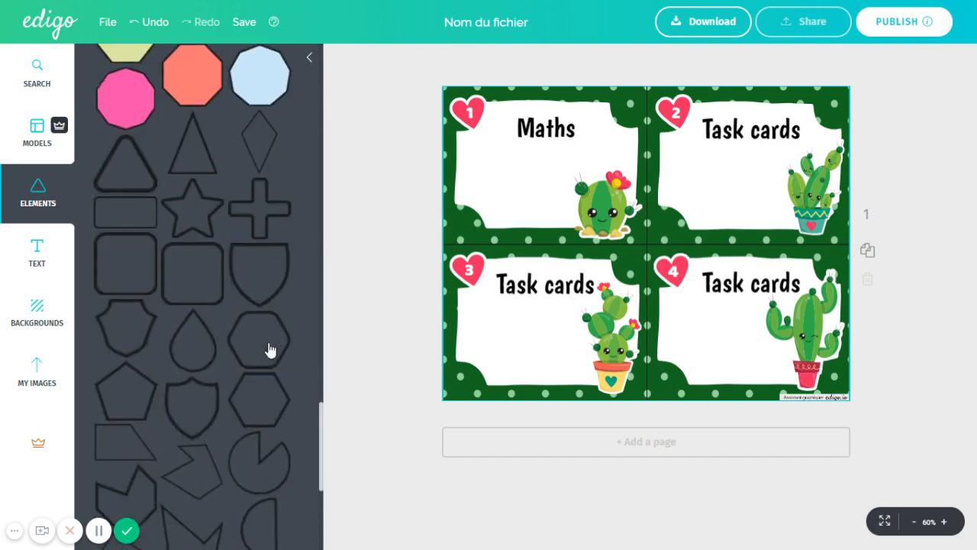
scroll(268, 349, down, 10)
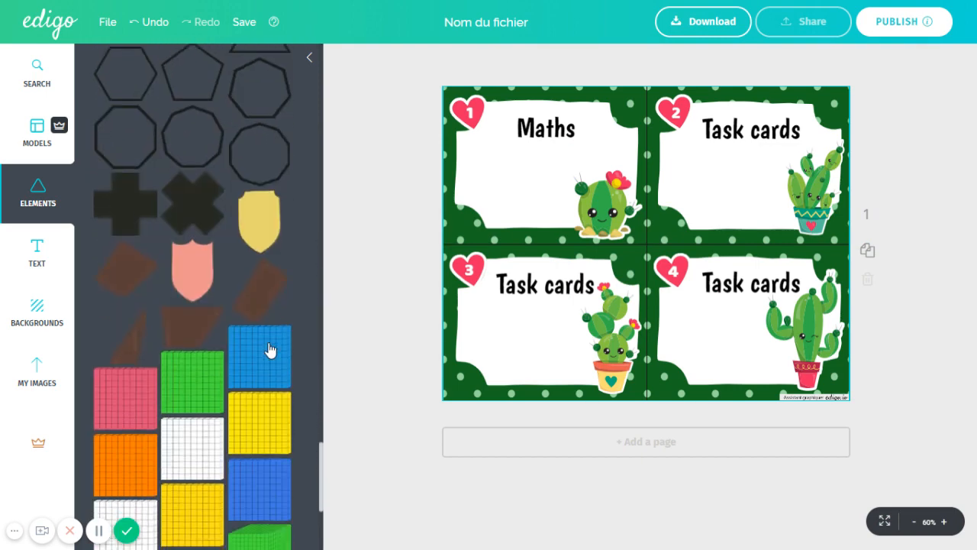
scroll(269, 349, down, 10)
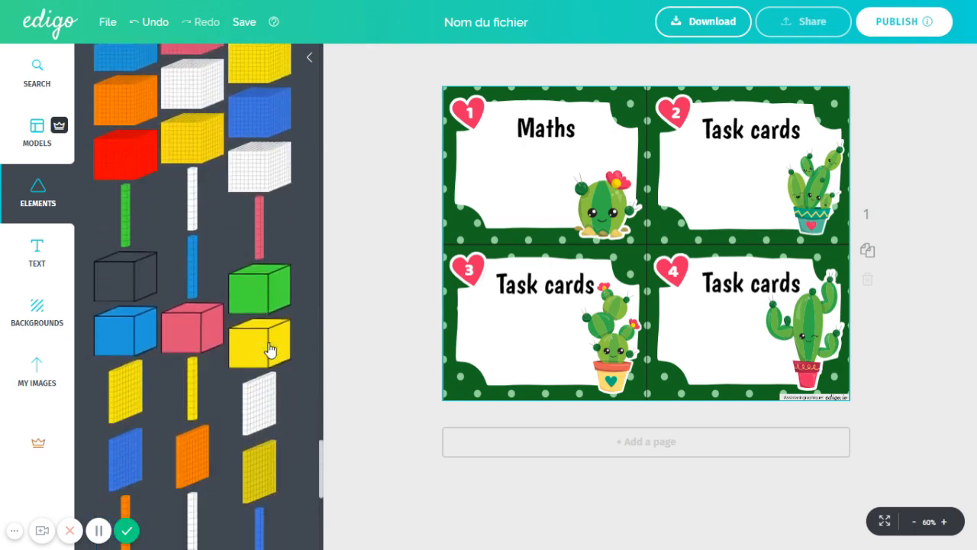
scroll(271, 349, down, 10)
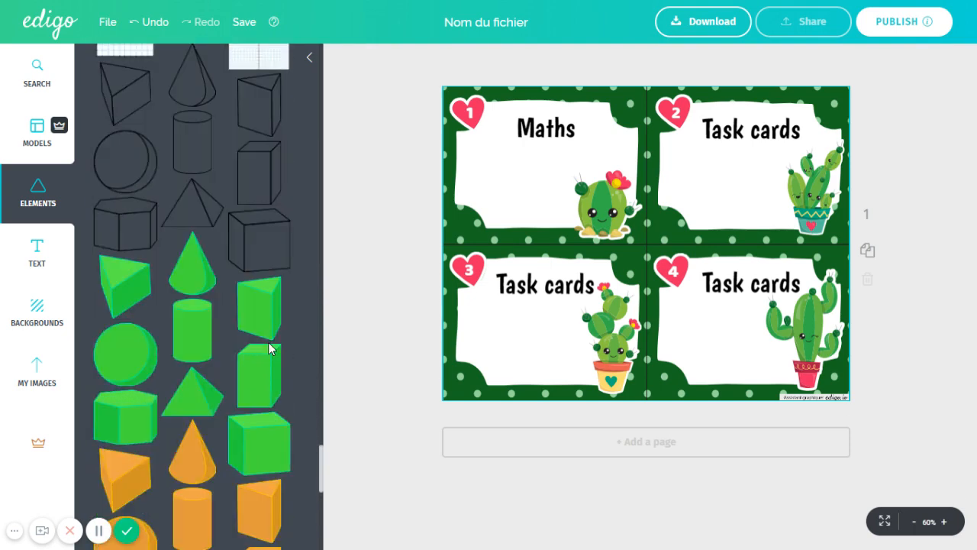
scroll(269, 348, down, 7)
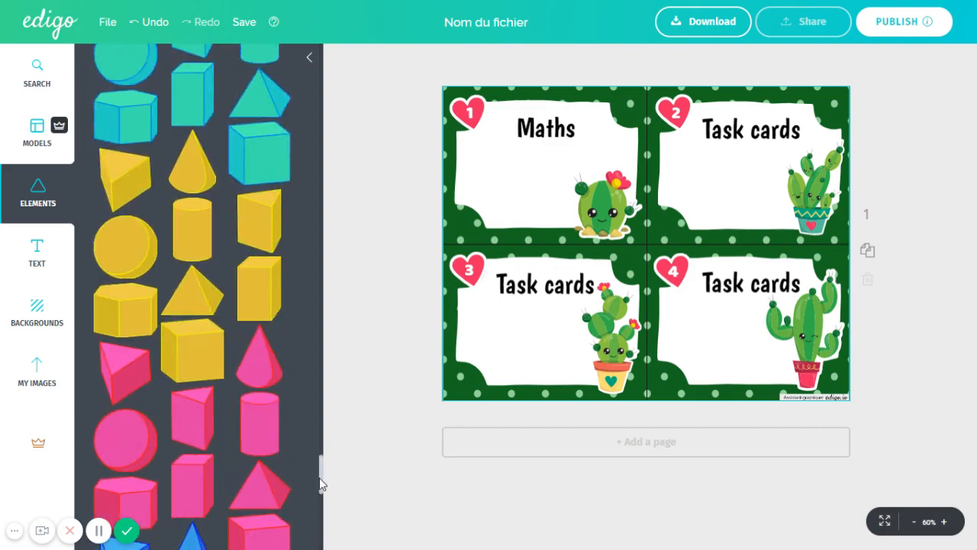
drag(321, 485, 317, 63)
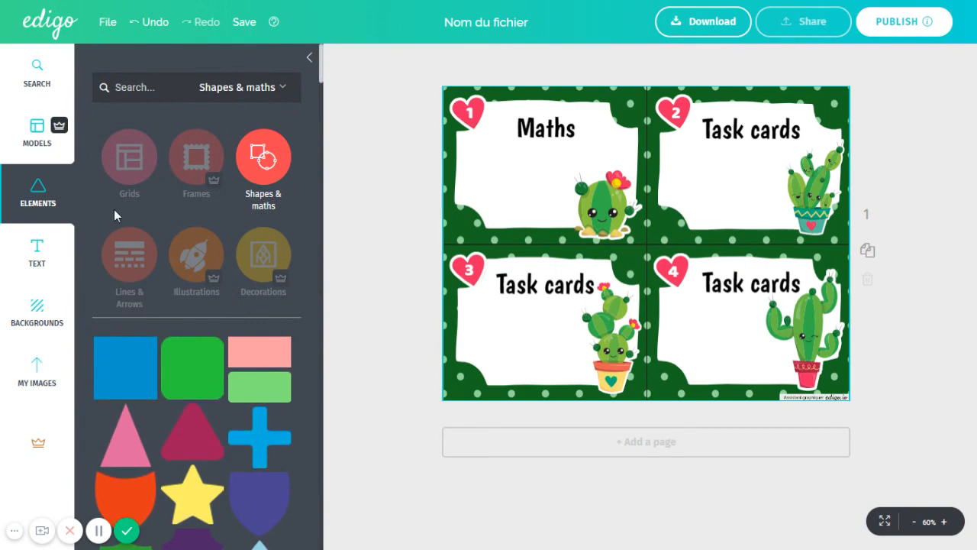
Search the Shapes & maths elements for "fractions" and insert the circle with four of eleven parts shaded red
click(147, 88)
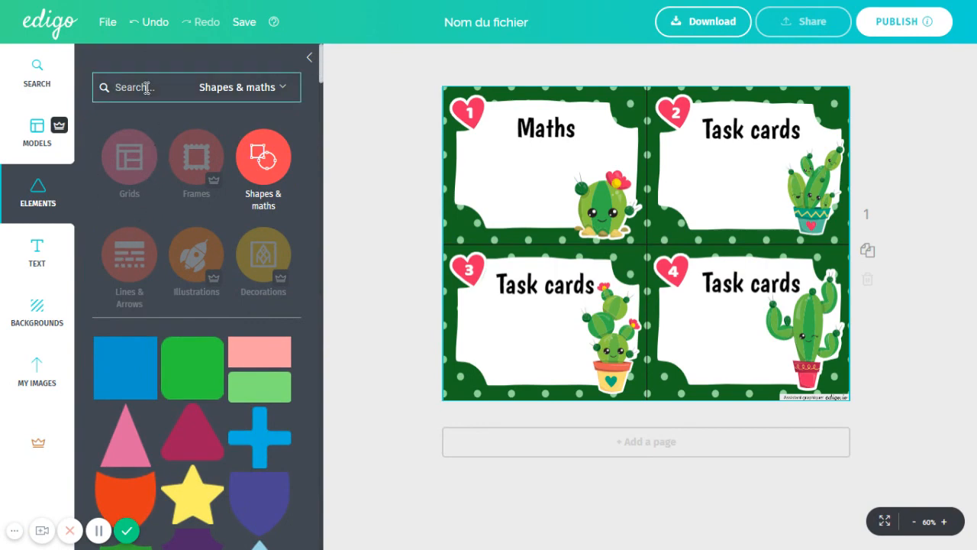
text(fractions)
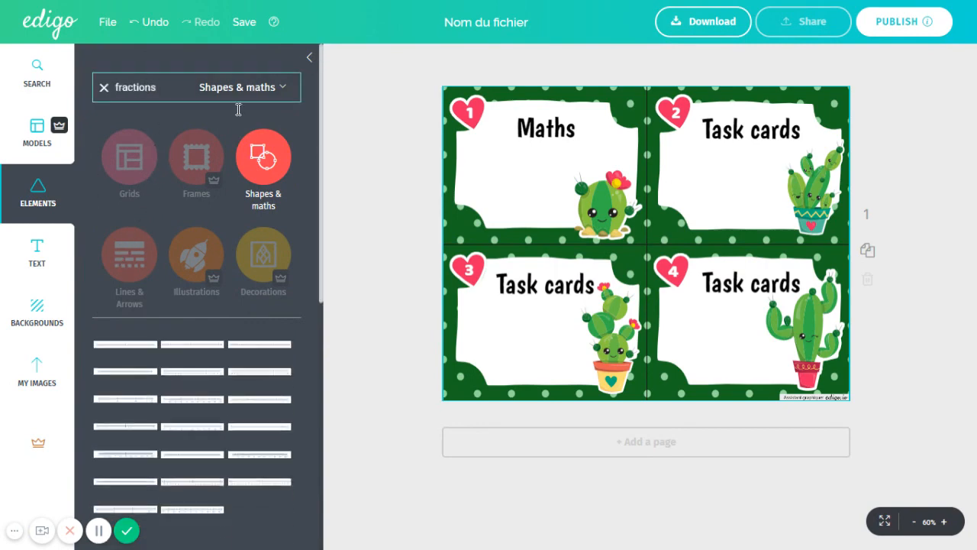
scroll(267, 415, down, 8)
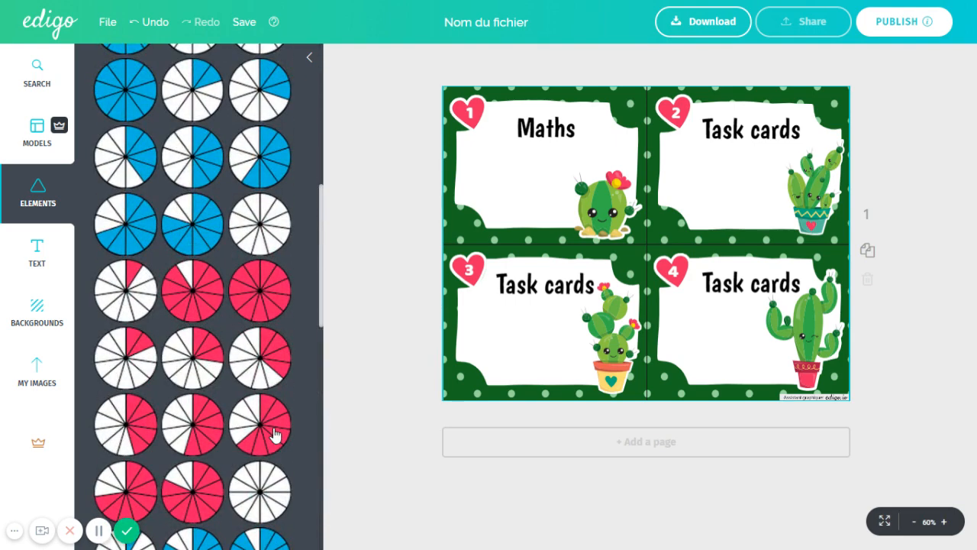
click(262, 357)
click(674, 281)
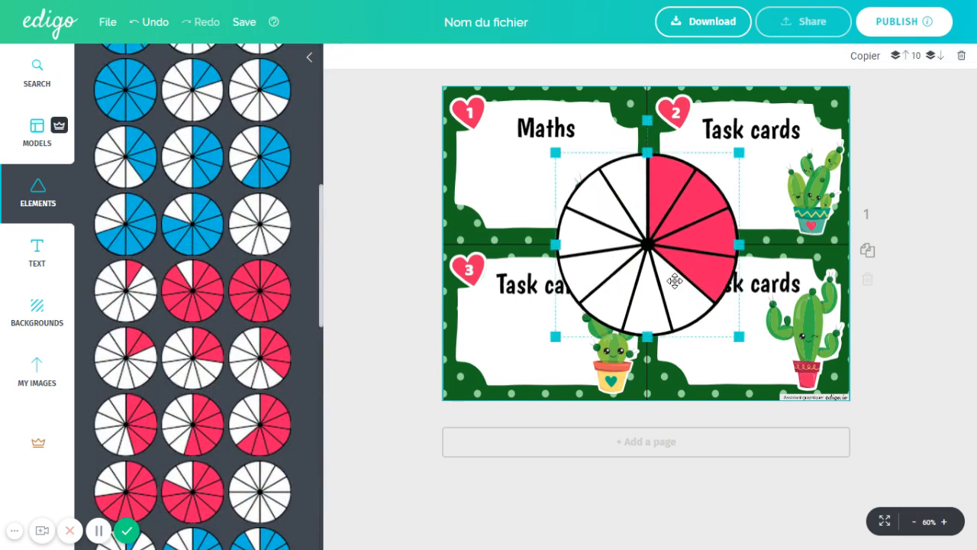
Delete the red fraction circle from the page and clear the "fractions" search
key(Delete)
scroll(201, 233, up, 3)
scroll(180, 319, up, 4)
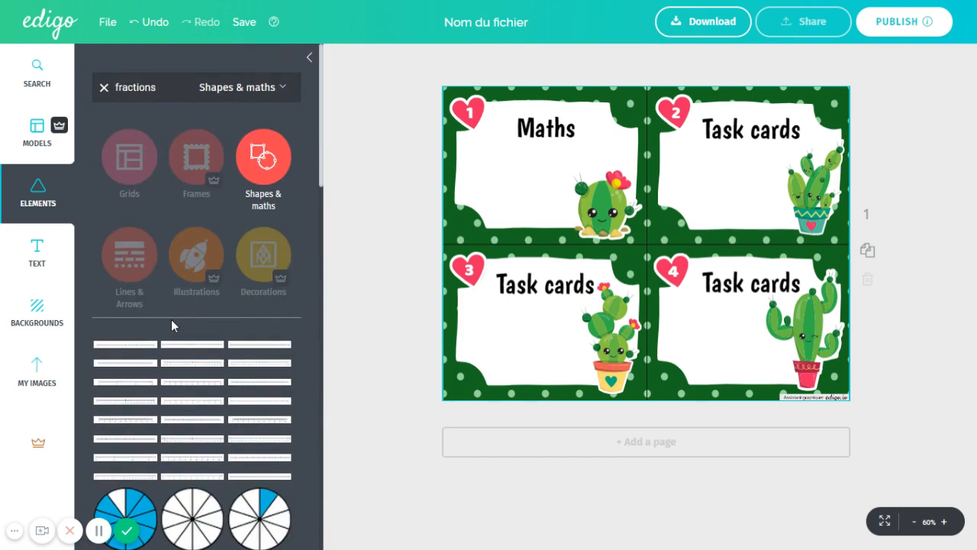
click(104, 87)
Insert the handwriting strip with two solid and two dashed lines from the Lines & Arrows elements and enlarge it
click(128, 260)
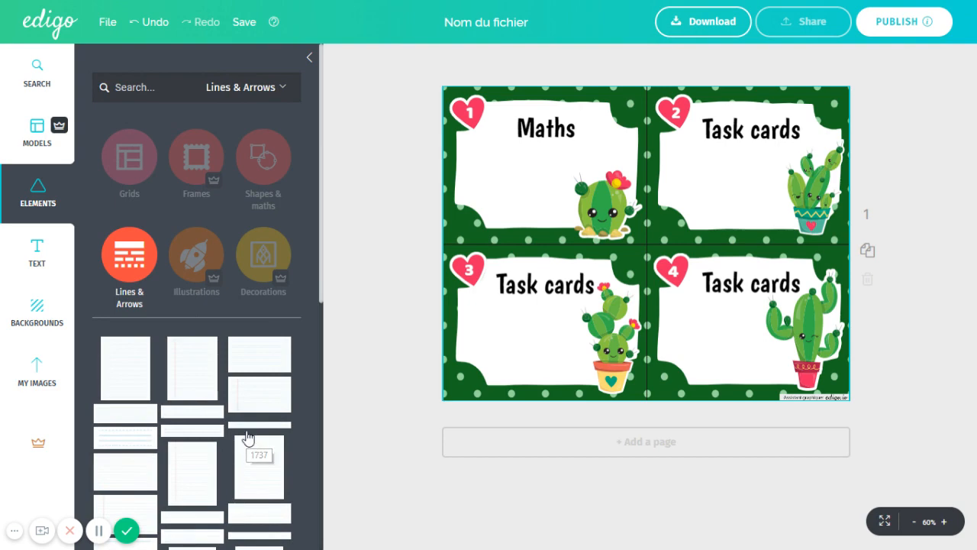
scroll(247, 436, down, 3)
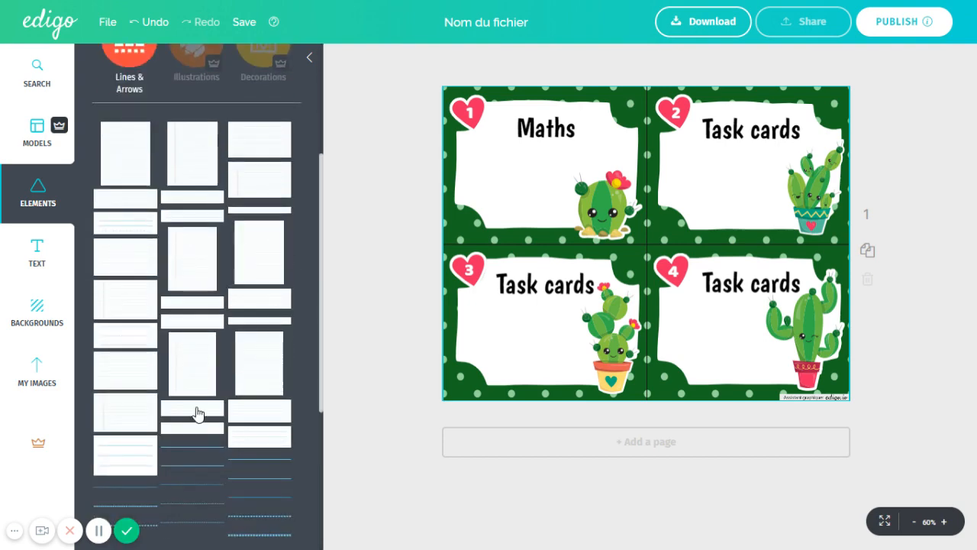
click(133, 224)
click(612, 278)
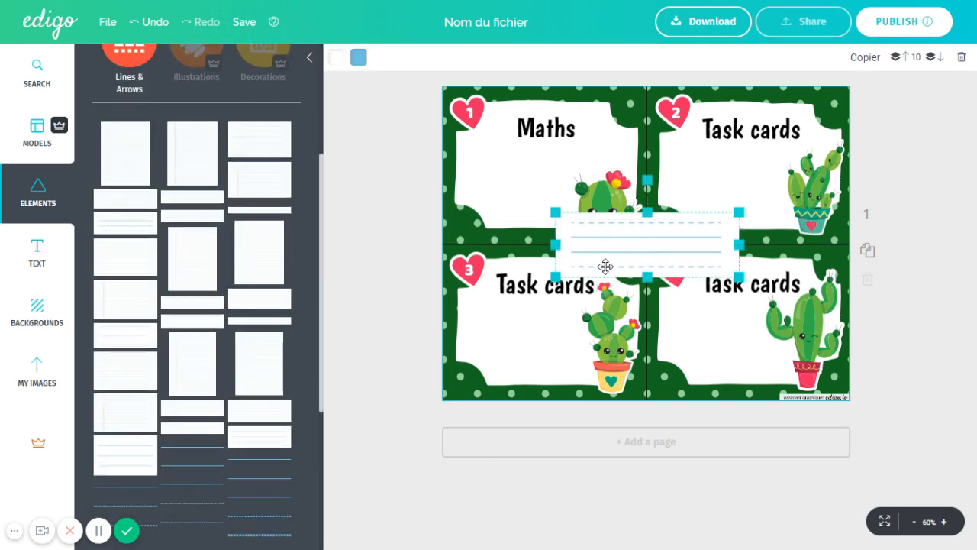
drag(556, 295, 474, 317)
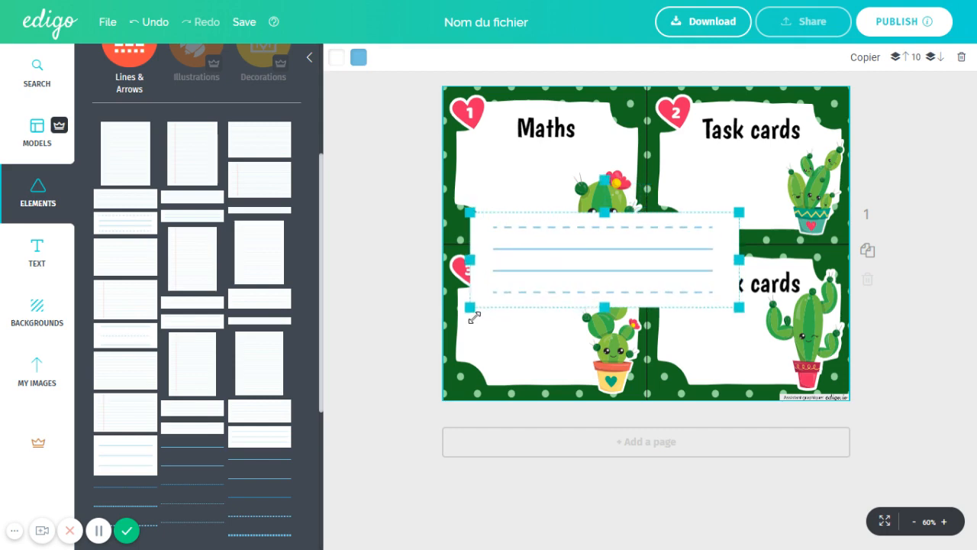
Set the handwriting strip's line colour to the preset green 00D084 and delete the strip from the page
click(358, 58)
click(422, 249)
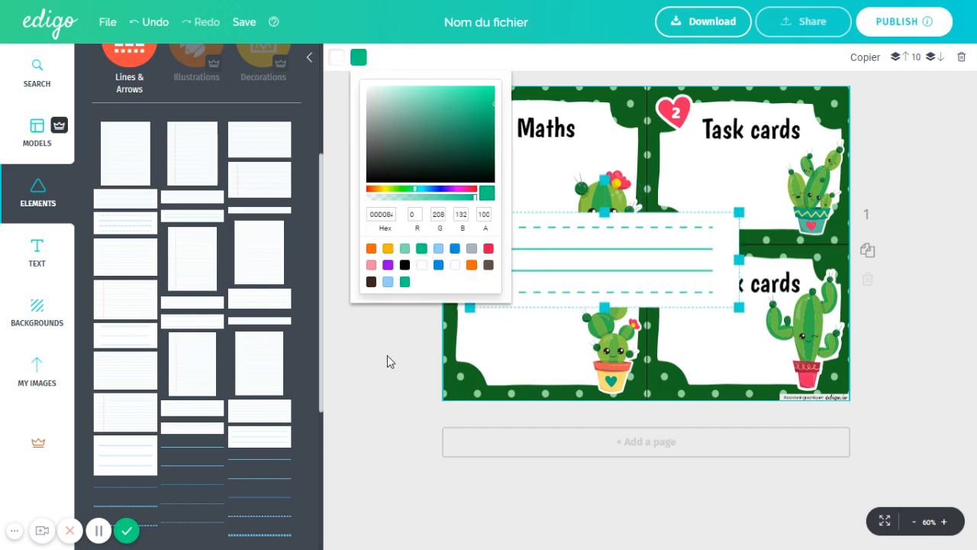
click(550, 292)
key(Delete)
scroll(290, 325, down, 10)
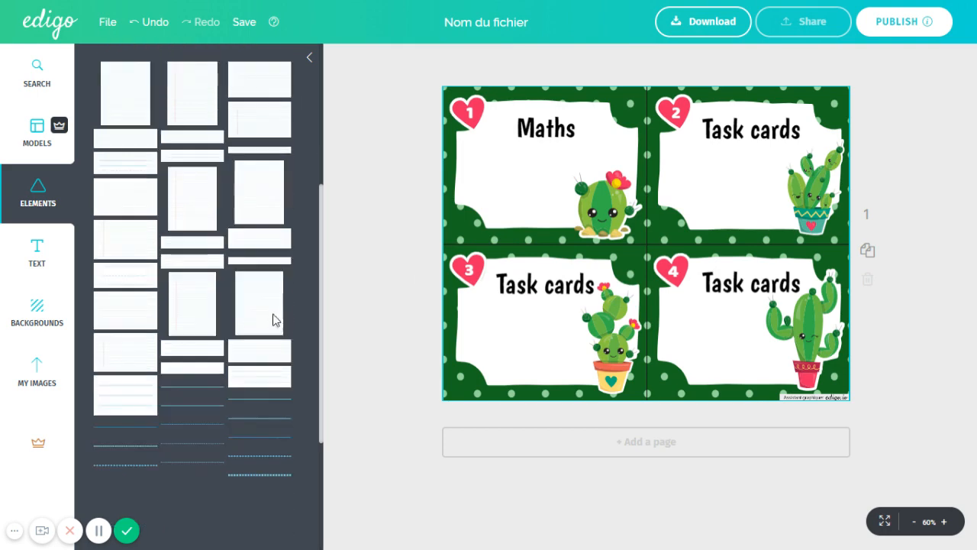
scroll(278, 350, up, 10)
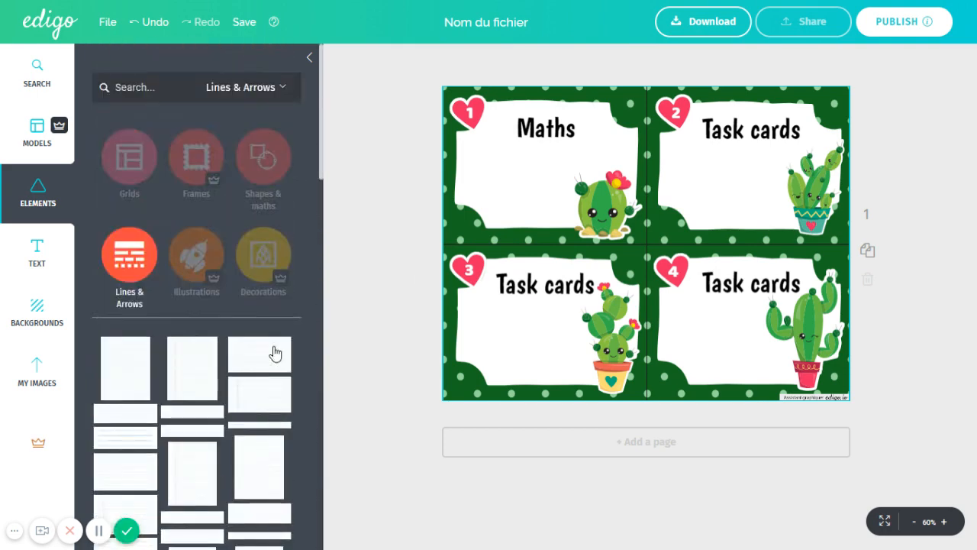
Insert the teal two-eyed monster with orange wings from the Illustrations elements and delete it from the page
click(197, 263)
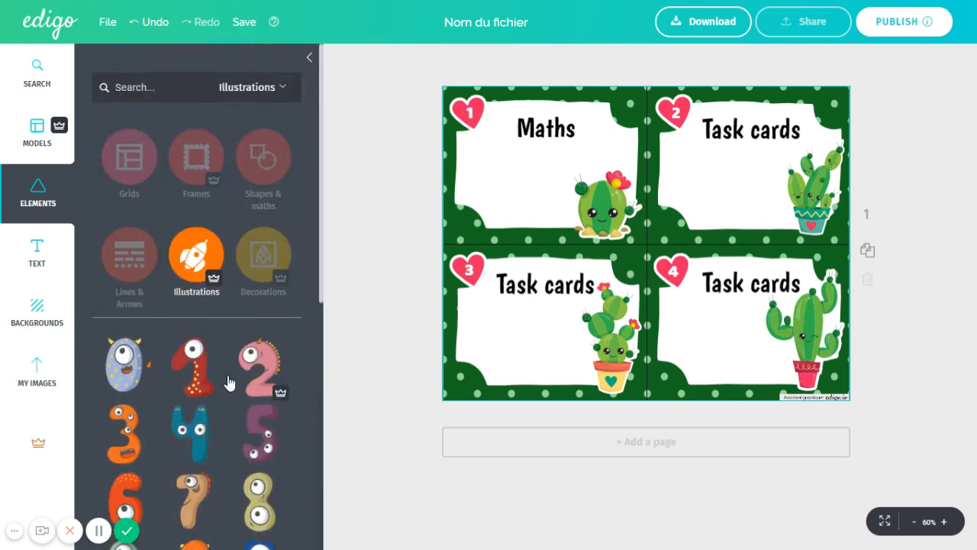
scroll(229, 382, down, 2)
scroll(227, 382, down, 20)
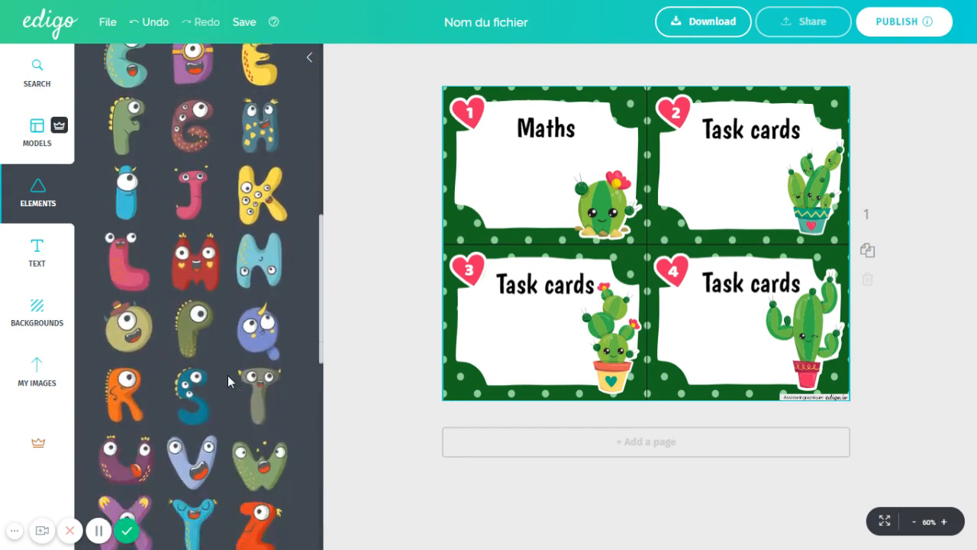
scroll(228, 380, down, 10)
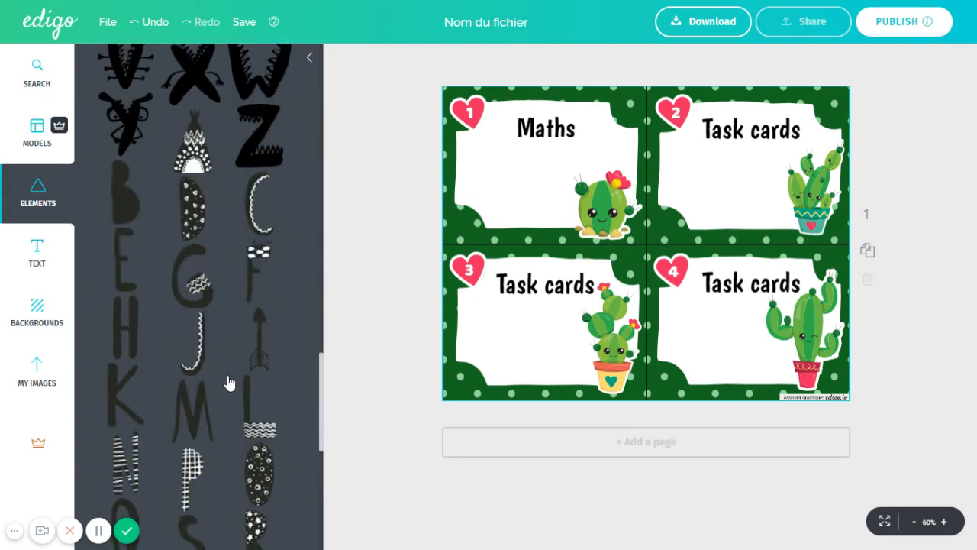
scroll(227, 376, down, 15)
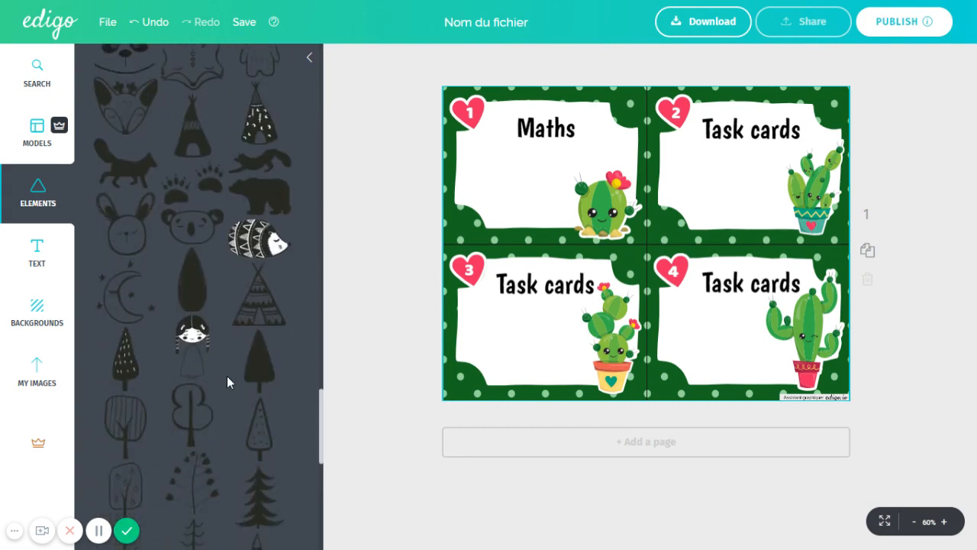
scroll(226, 377, down, 5)
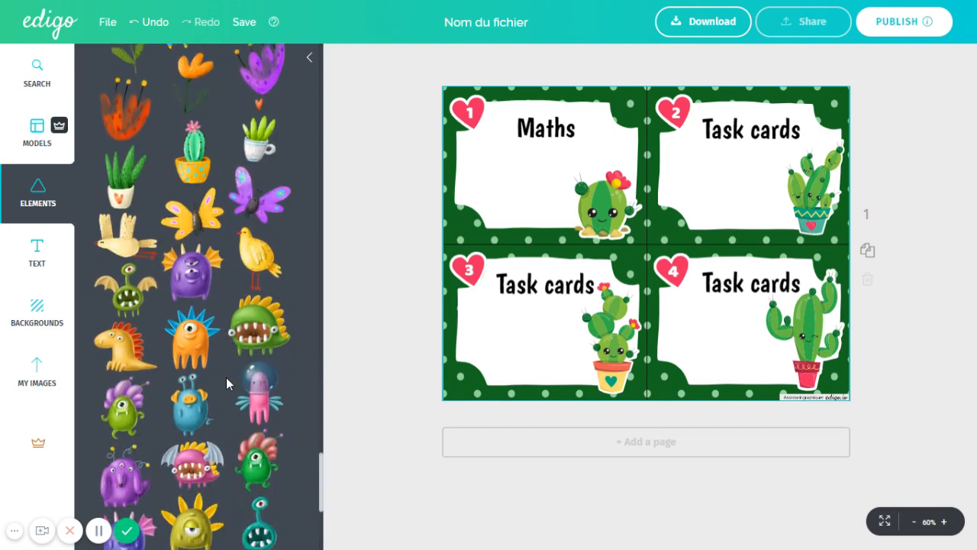
click(189, 303)
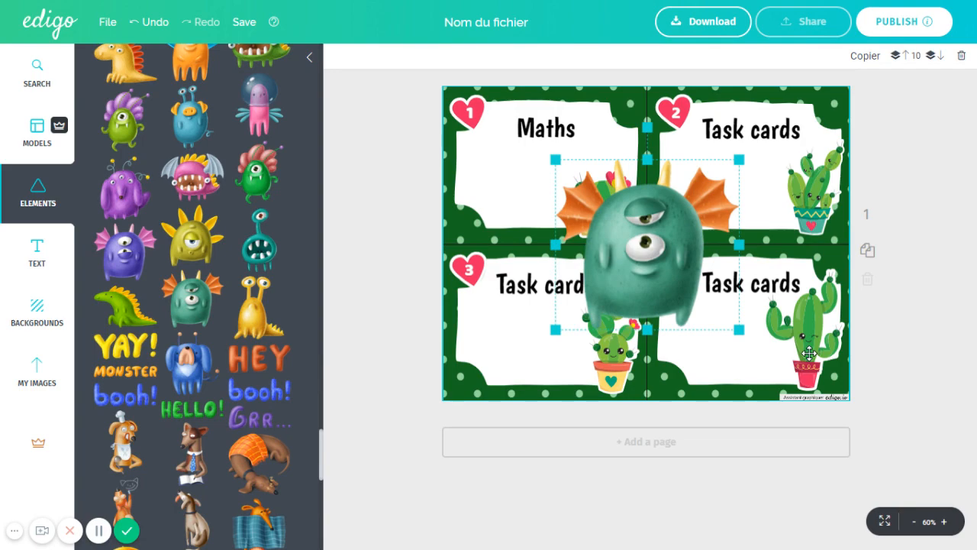
key(Delete)
drag(321, 446, 387, 68)
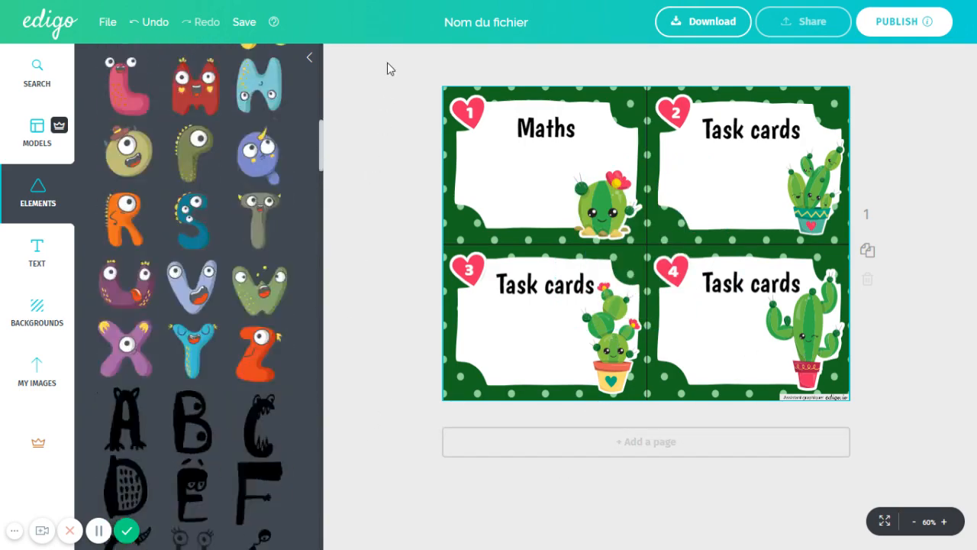
Look through the Decorations category of the Elements library for shapes and ornaments suited to the task cards
click(260, 267)
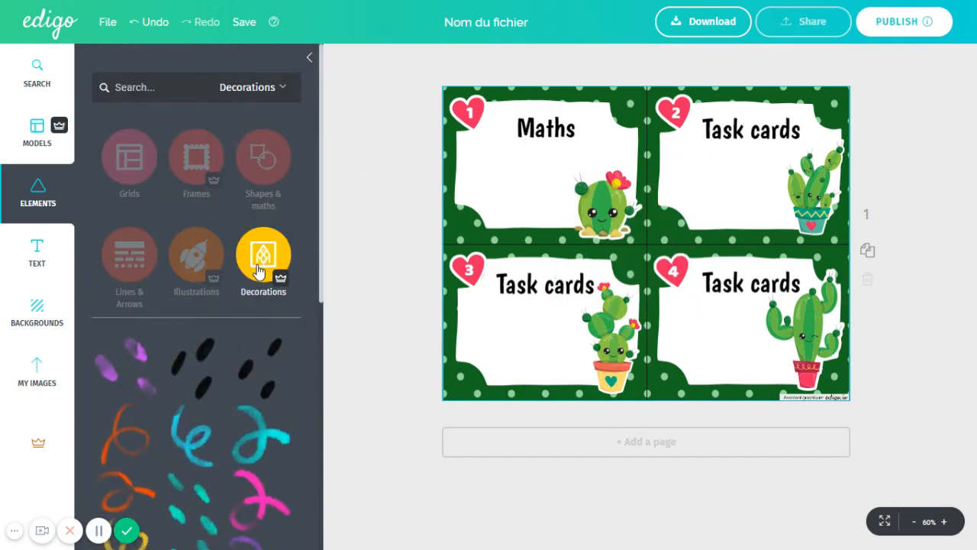
click(203, 256)
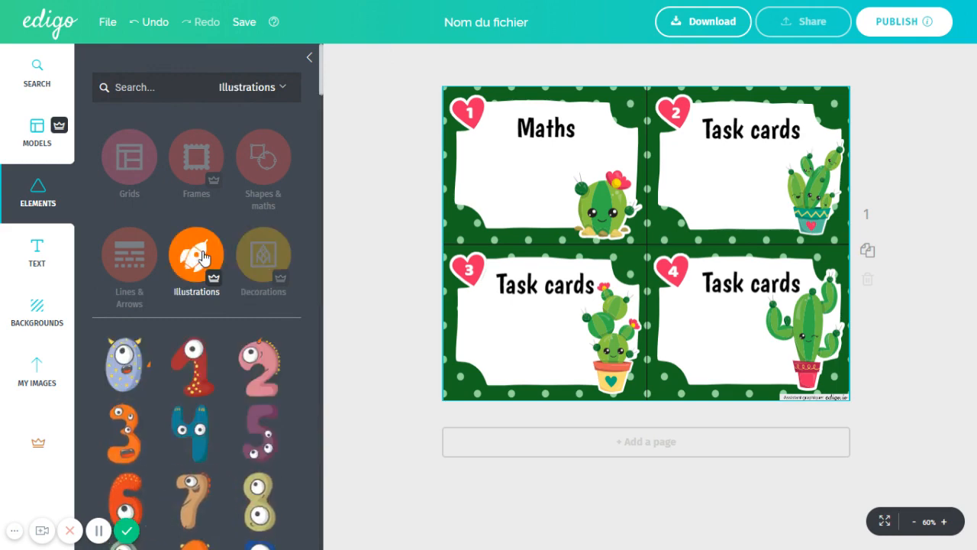
click(256, 269)
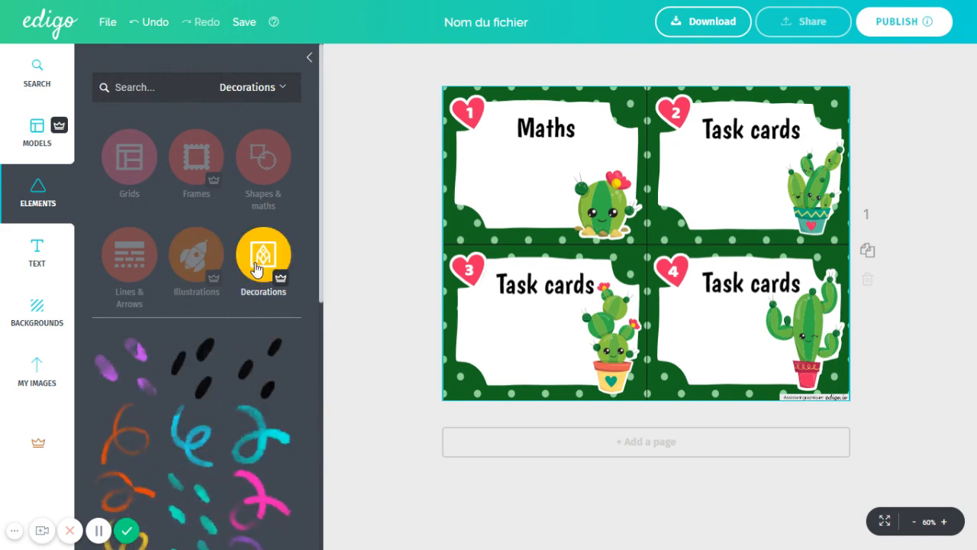
scroll(213, 405, down, 5)
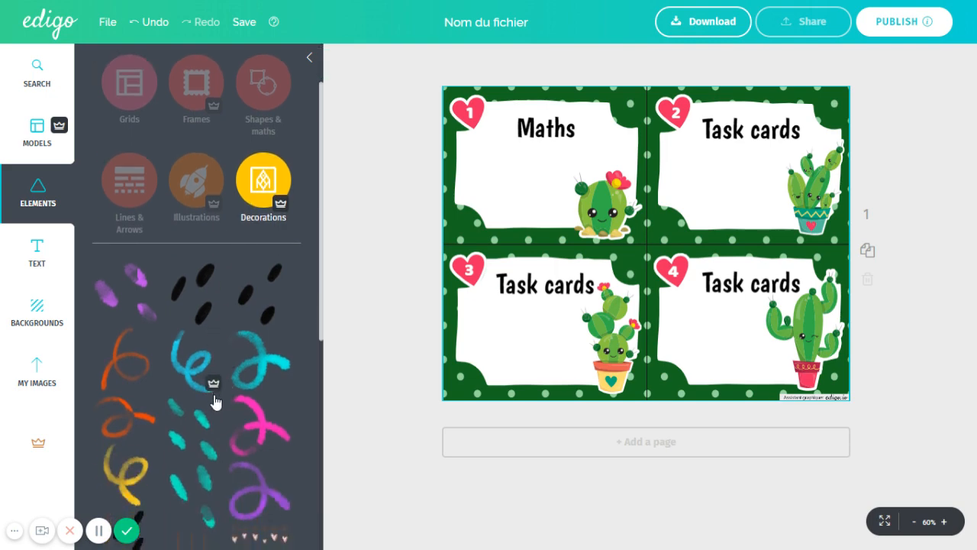
scroll(216, 402, down, 5)
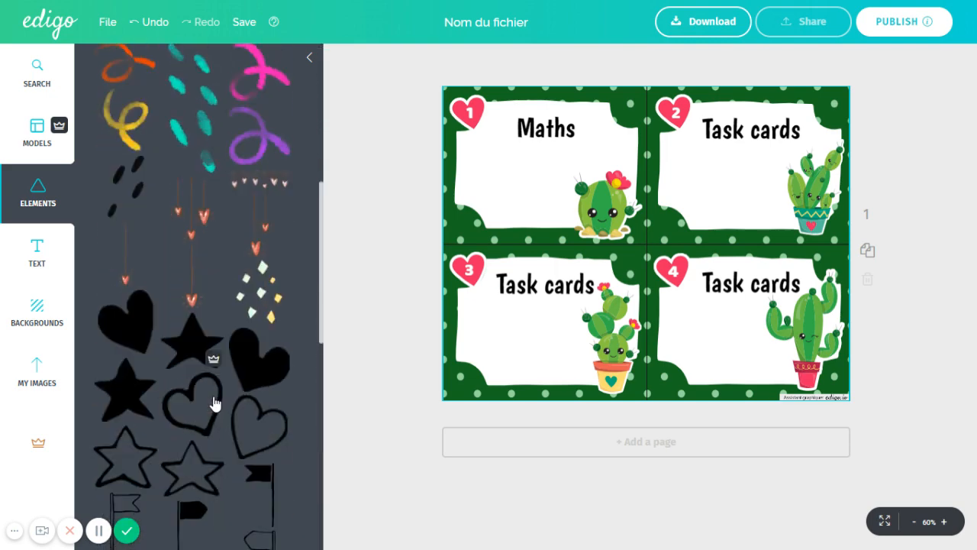
scroll(153, 275, down, 8)
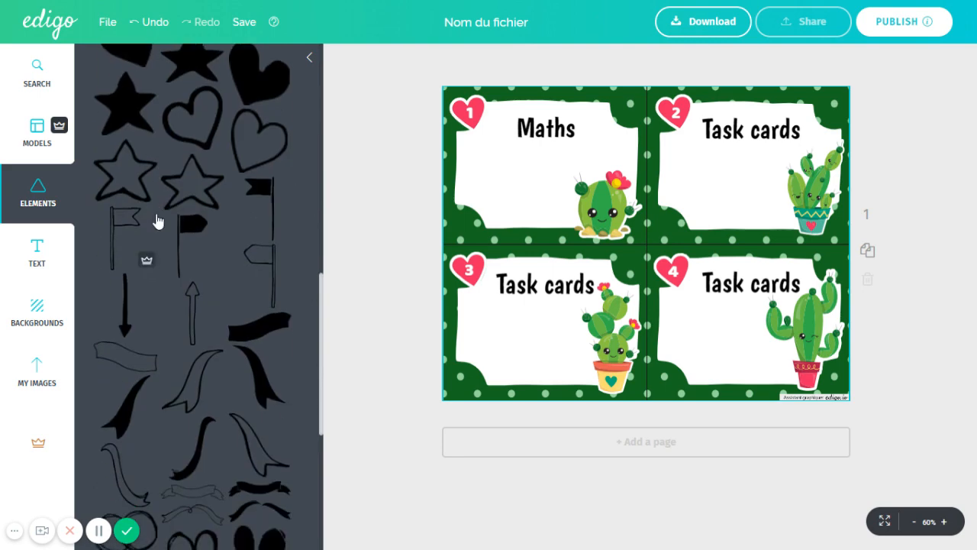
scroll(202, 305, down, 8)
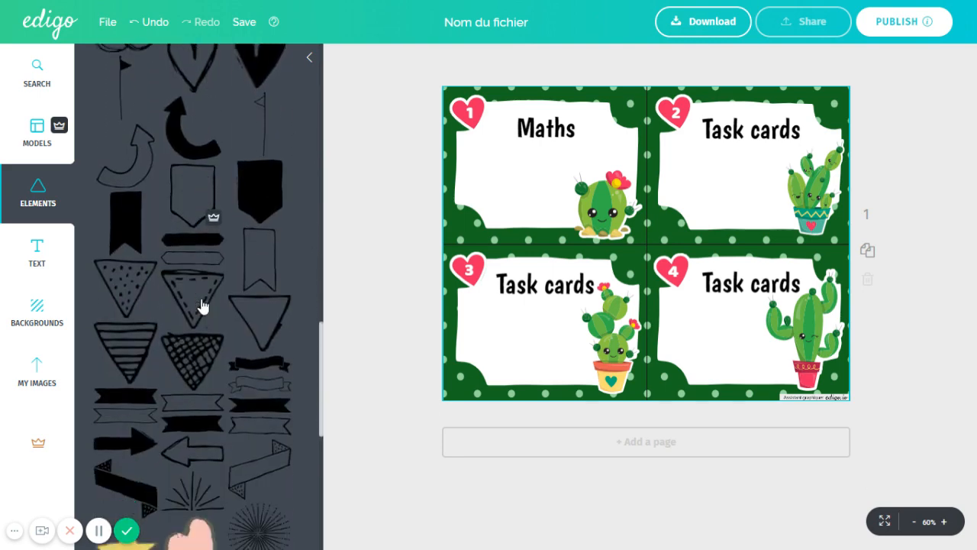
scroll(201, 307, down, 8)
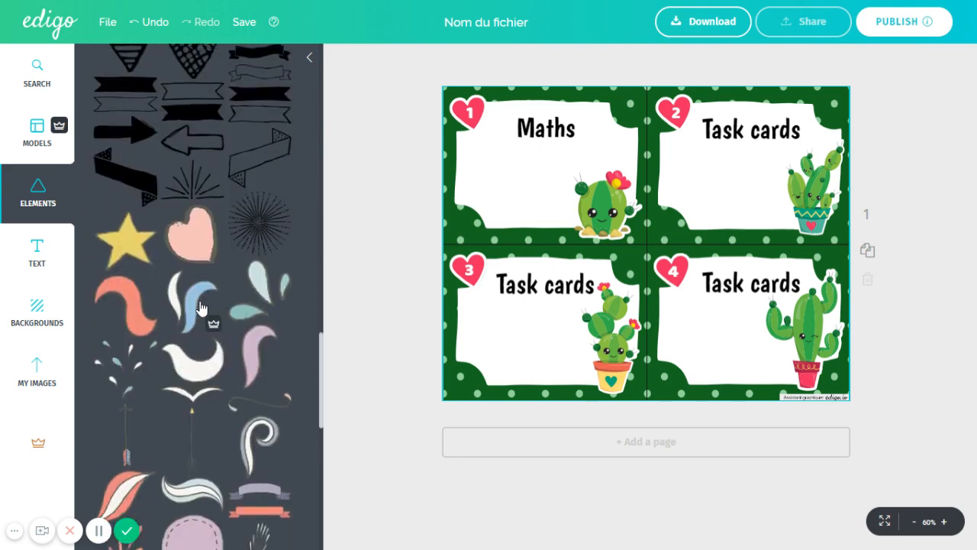
scroll(200, 307, down, 6)
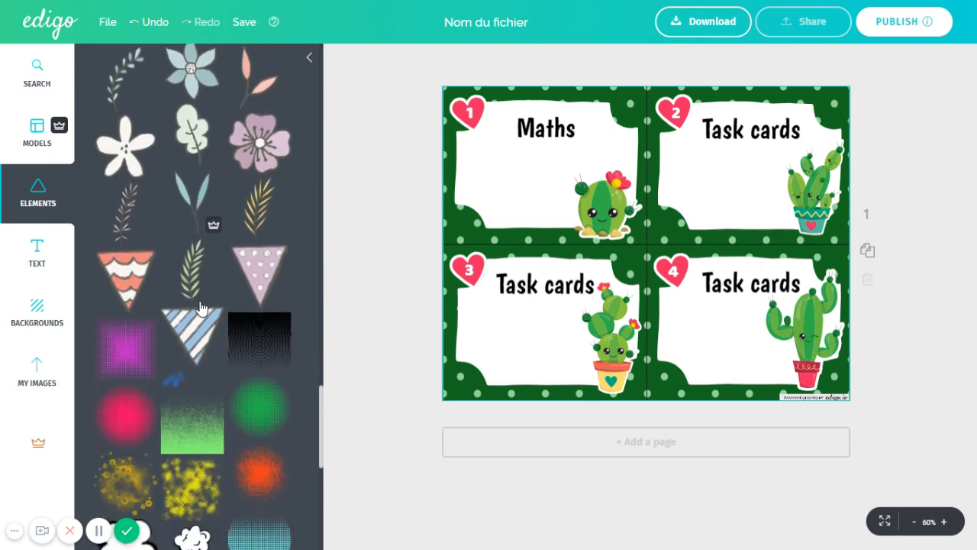
scroll(200, 303, down, 1)
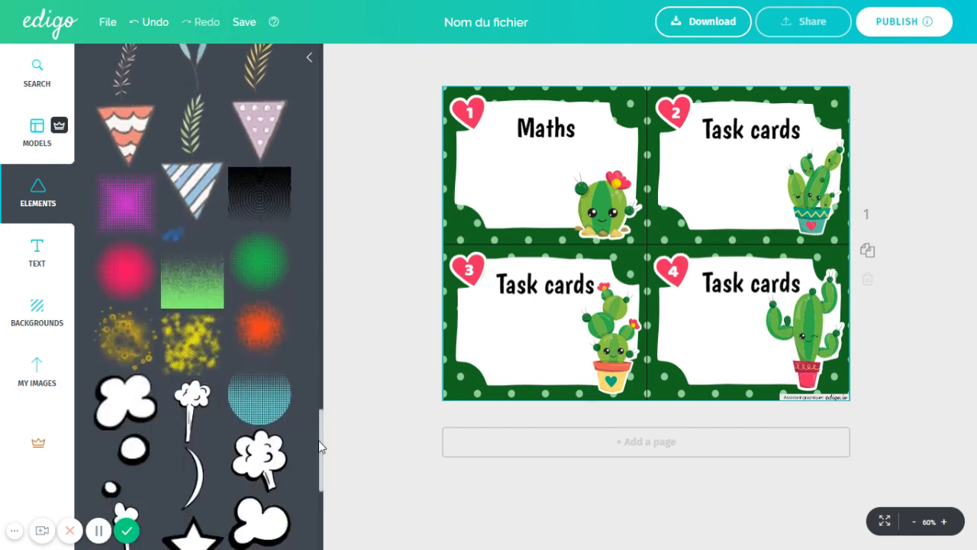
drag(321, 437, 396, 61)
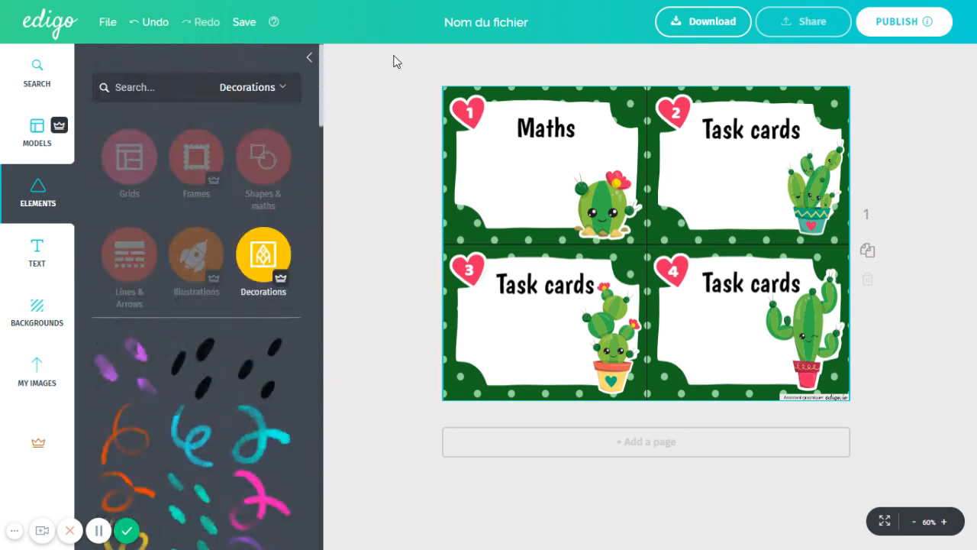
Add a title text to the page, place it under "Maths" on card 1 and replace its wording with "22+3 ="
click(35, 248)
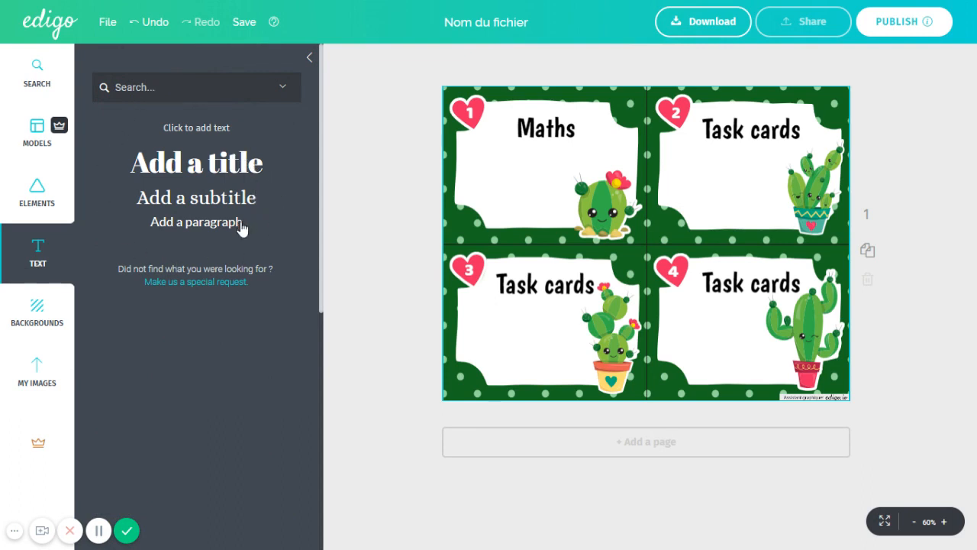
click(223, 166)
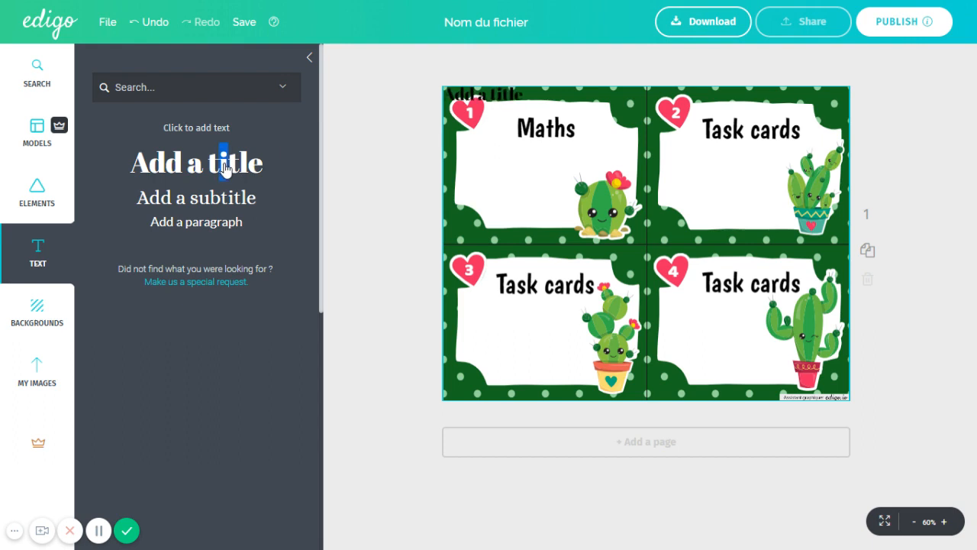
drag(471, 93, 527, 161)
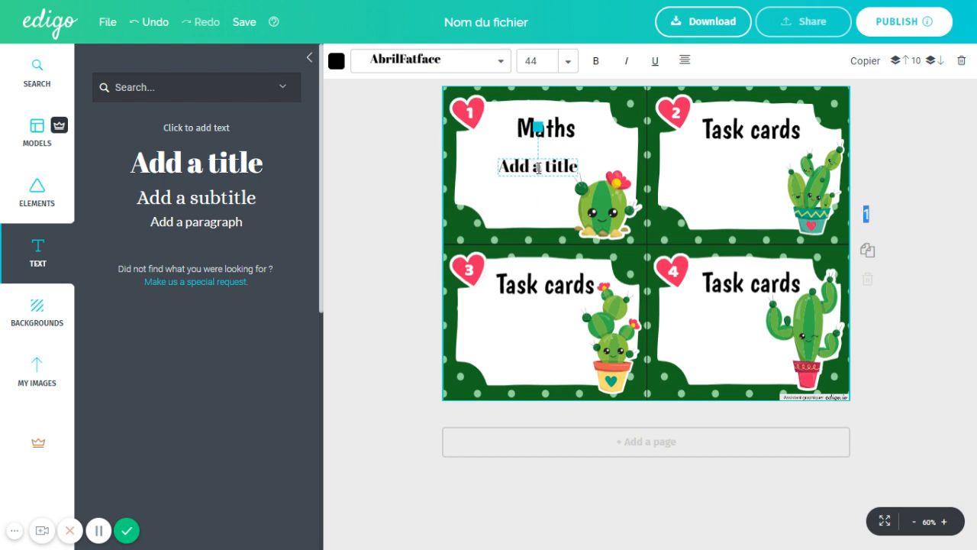
click(544, 167)
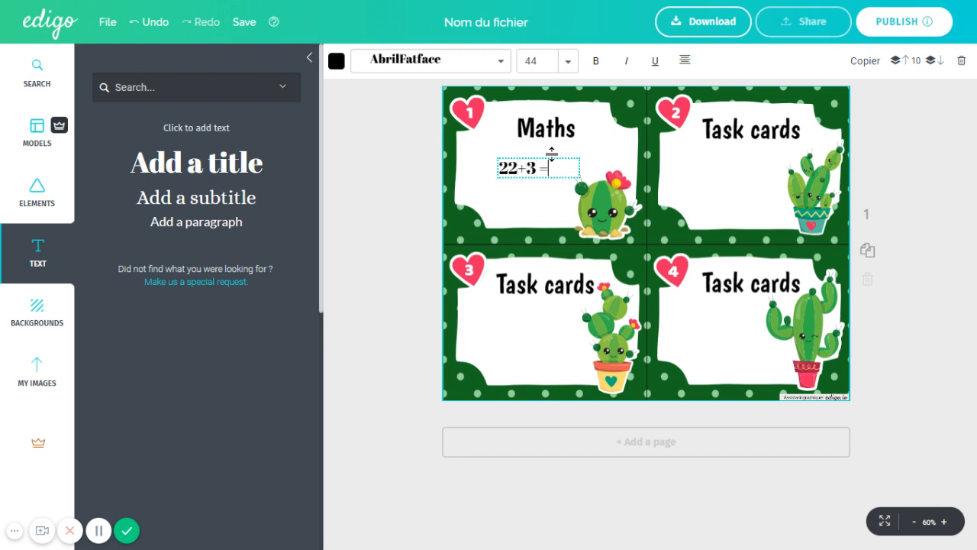
Enlarge the "22+3 =" text box until it extends past the cactus on card 1 into card 2
click(552, 209)
click(541, 163)
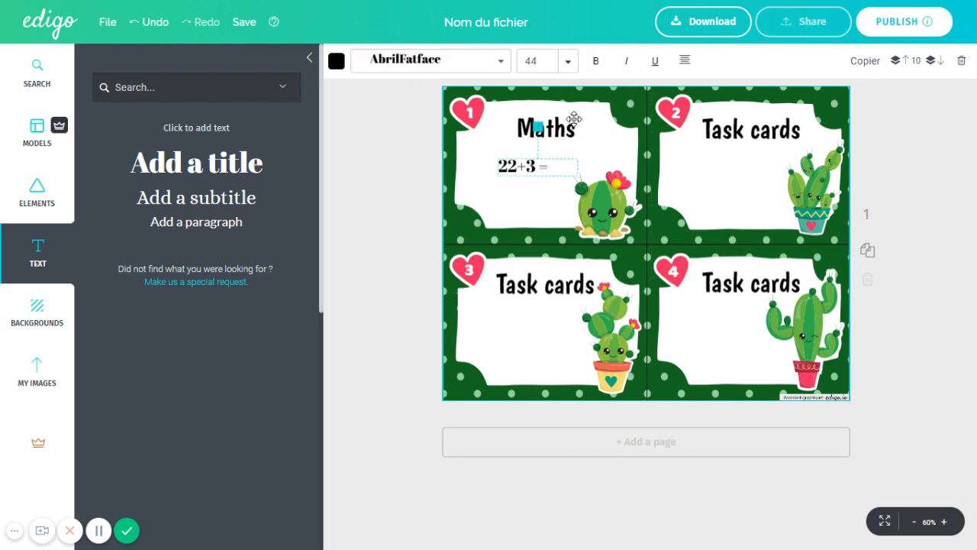
click(563, 158)
click(561, 166)
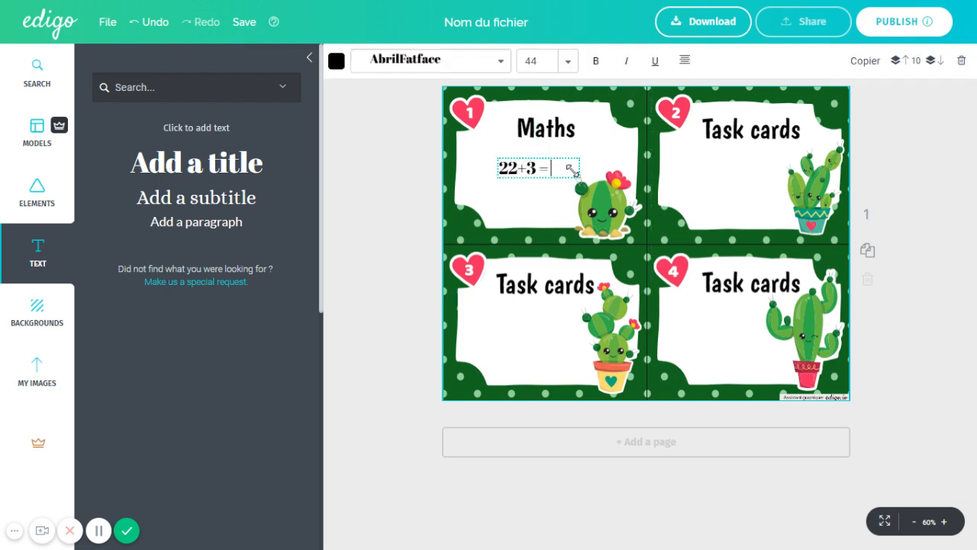
drag(567, 167, 676, 240)
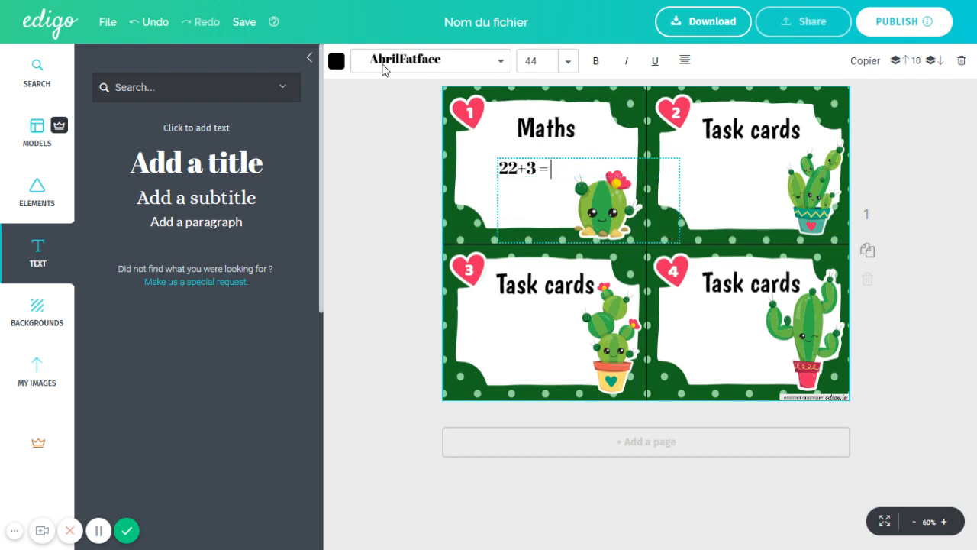
Try the orange and yellow preset colours and a custom brown (R 115, G 93, B 32) on the "22+3 =" text
click(338, 63)
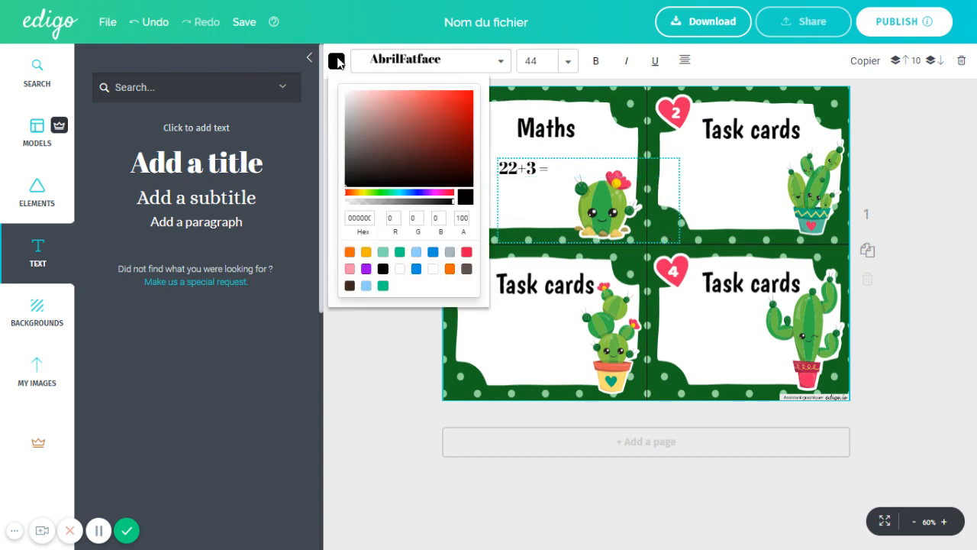
click(351, 253)
click(367, 253)
click(438, 144)
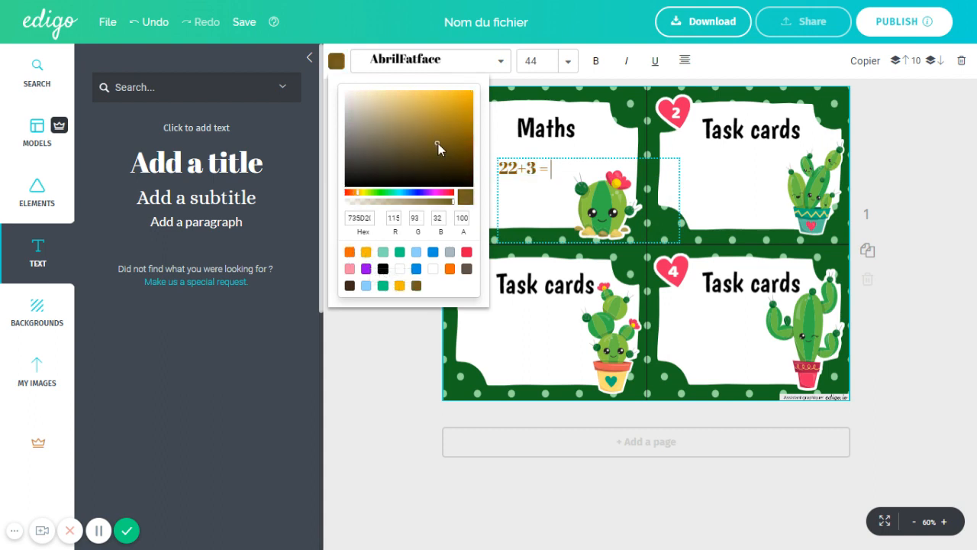
click(432, 191)
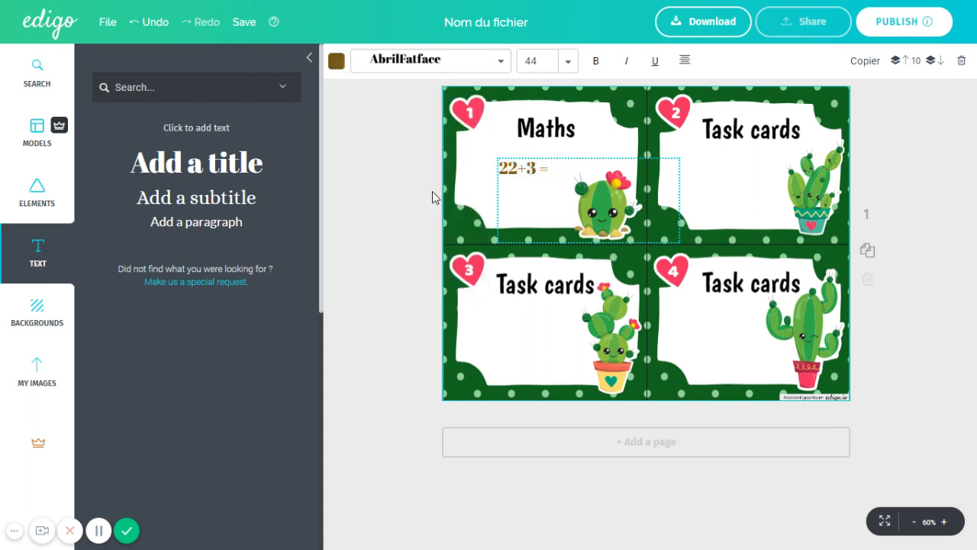
Recolour the "22+3 =" text with the purple preset and set its font to Bungee Shade
click(336, 63)
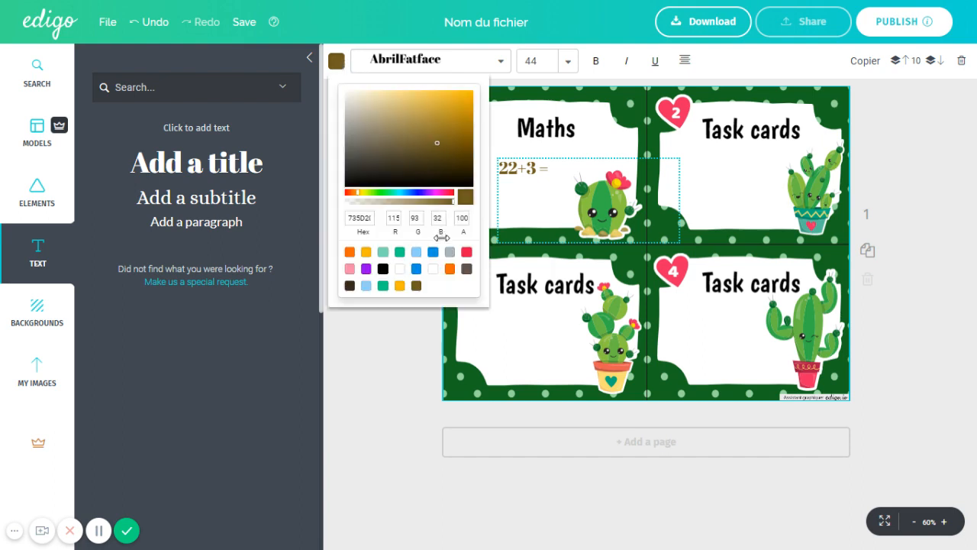
click(366, 270)
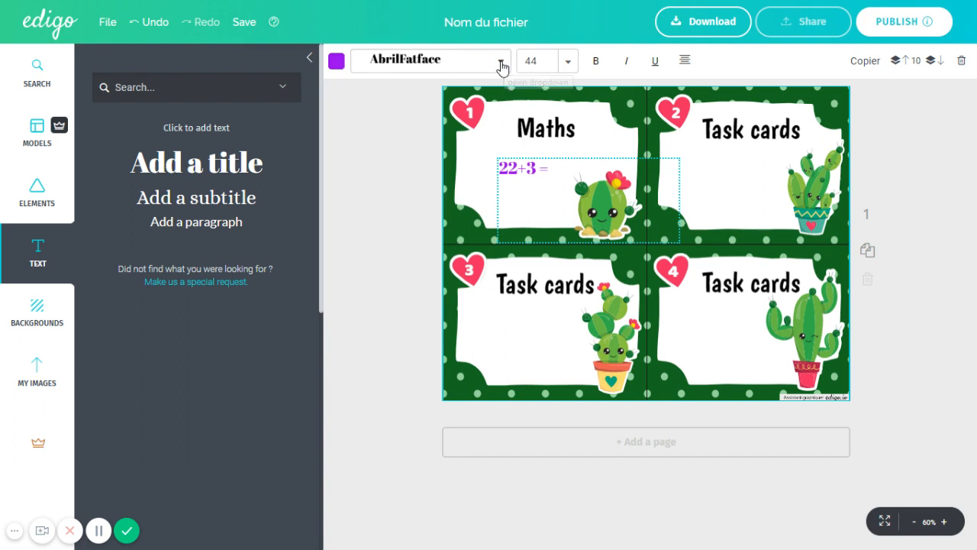
click(502, 67)
scroll(502, 99, down, 4)
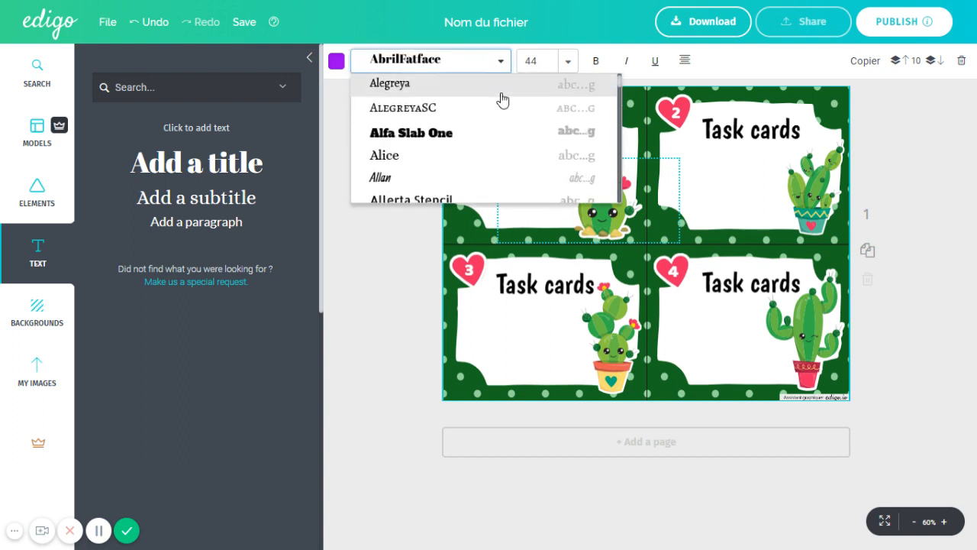
scroll(568, 138, down, 6)
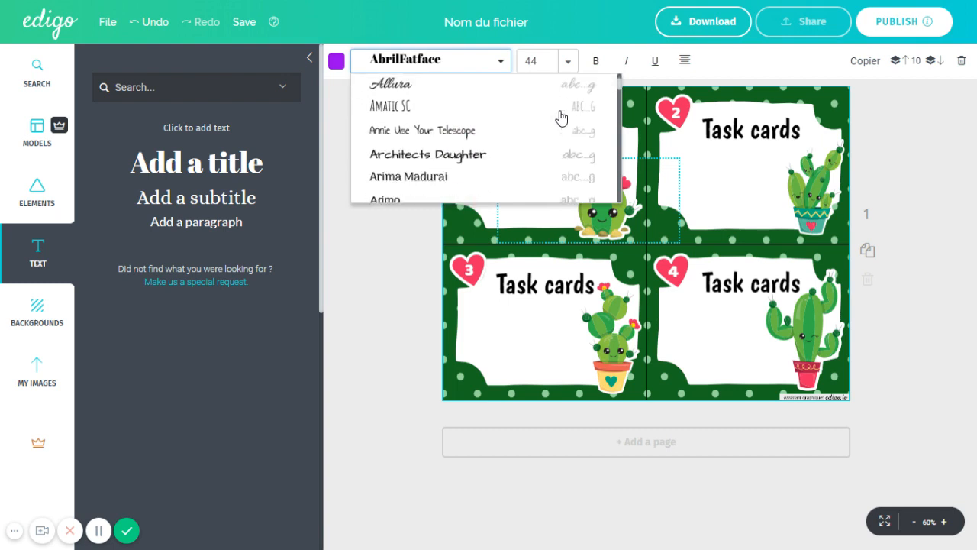
scroll(582, 124, down, 6)
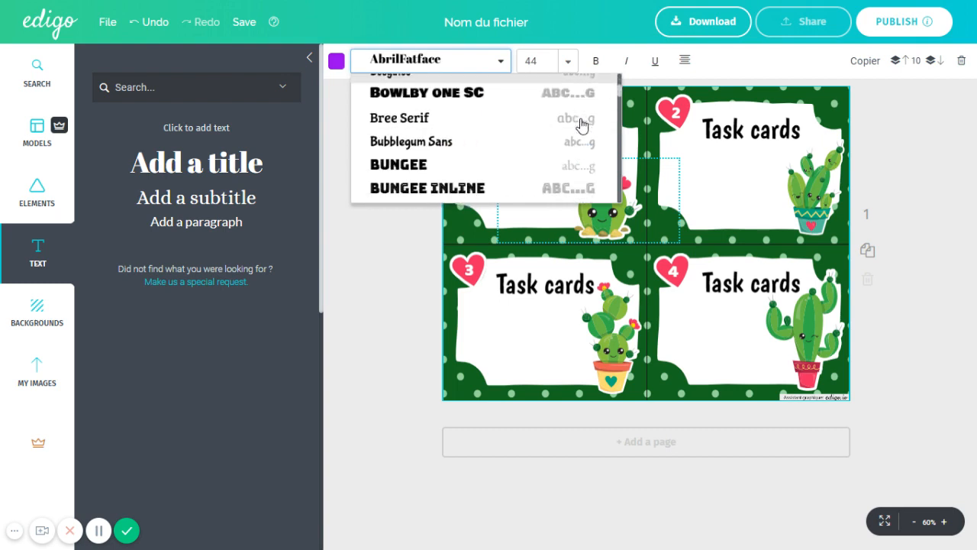
scroll(580, 124, down, 2)
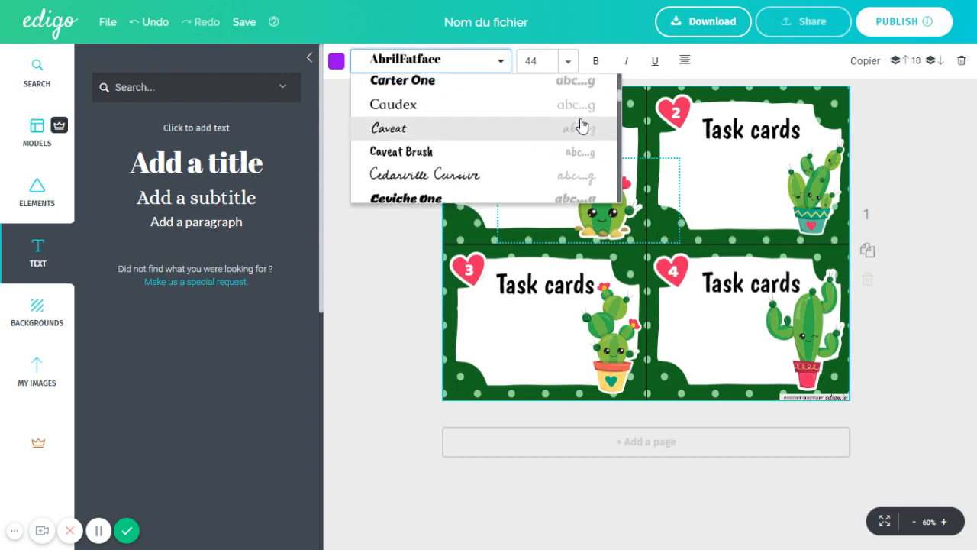
scroll(563, 129, up, 4)
scroll(497, 135, down, 1)
click(497, 122)
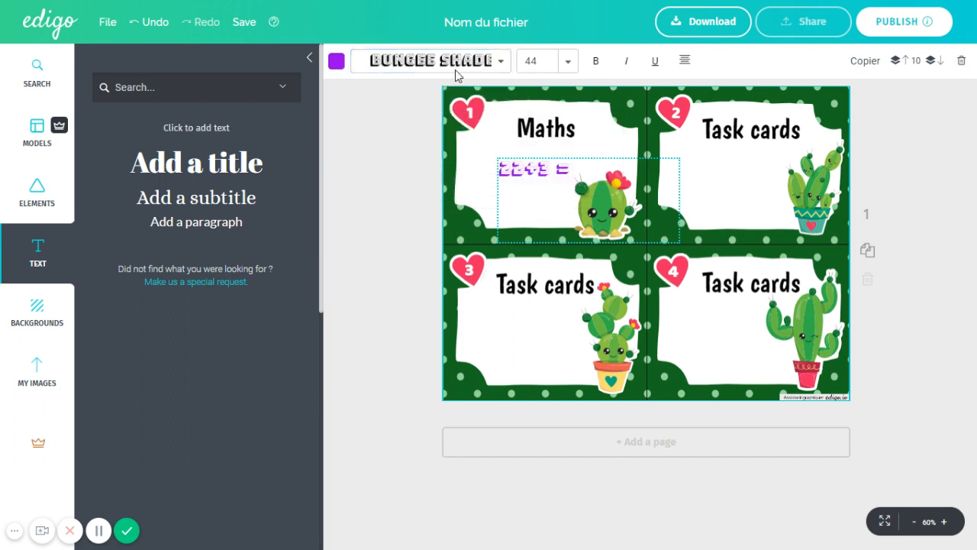
Browse the available fonts and font sizes for the "22+3 =" text
click(501, 62)
scroll(483, 126, down, 4)
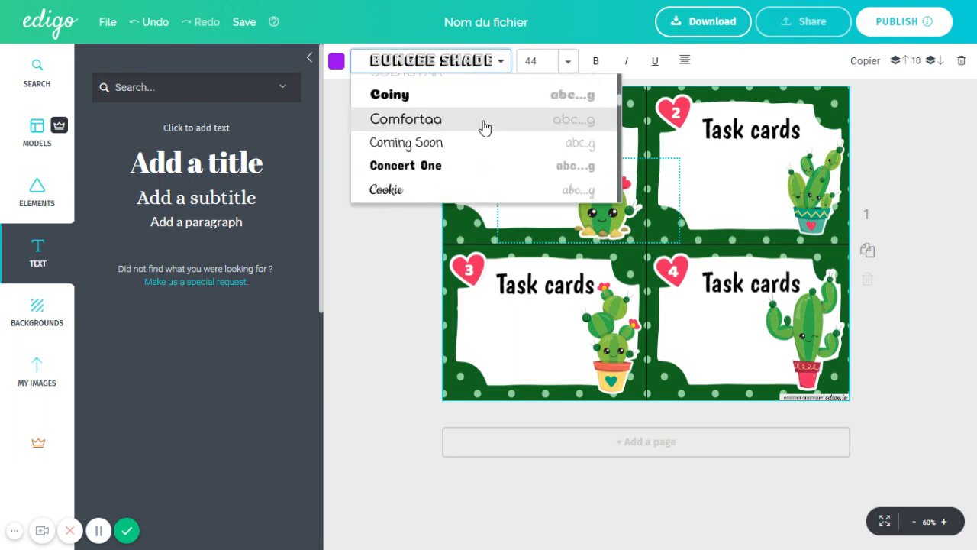
click(567, 61)
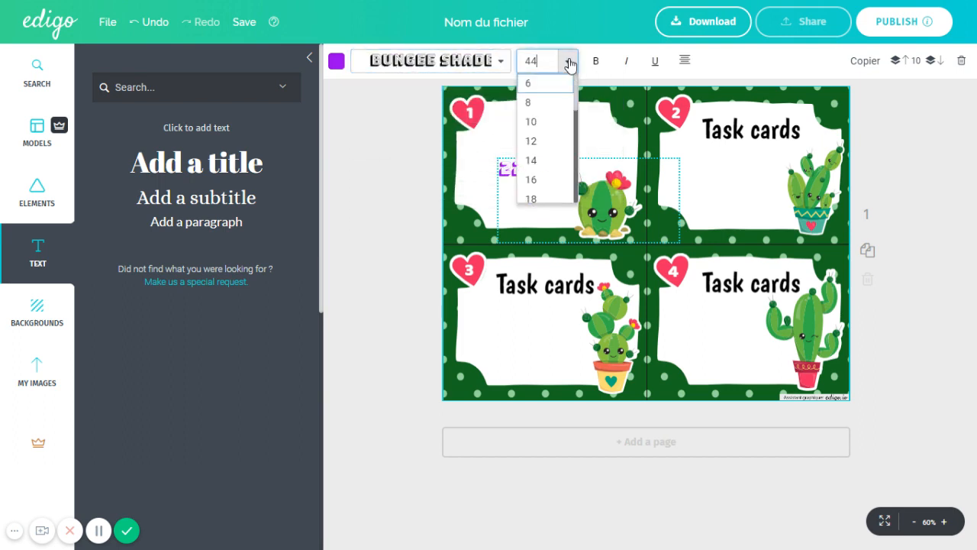
scroll(543, 122, down, 6)
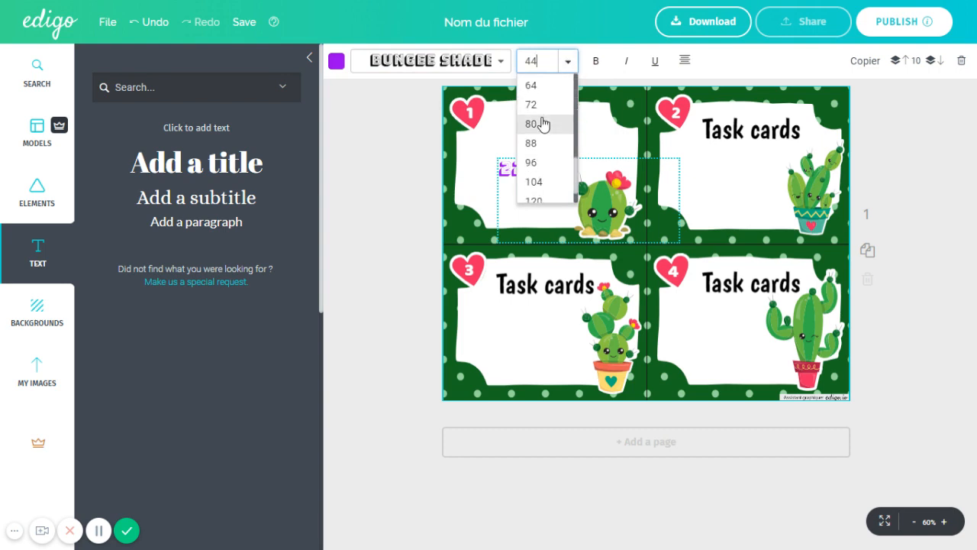
scroll(543, 122, up, 6)
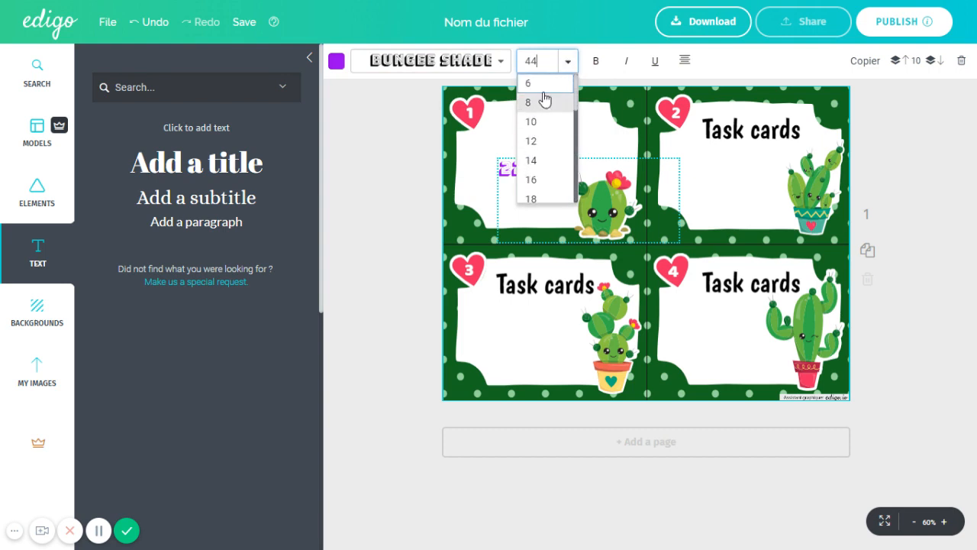
click(604, 45)
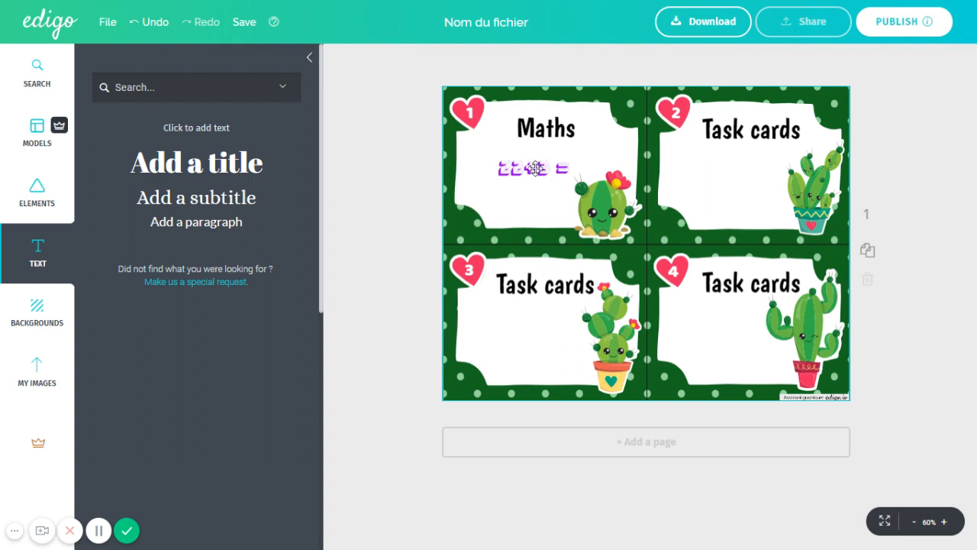
Apply bold, italic and underline formatting to the "22+3 =" text on card 1
click(540, 174)
click(596, 64)
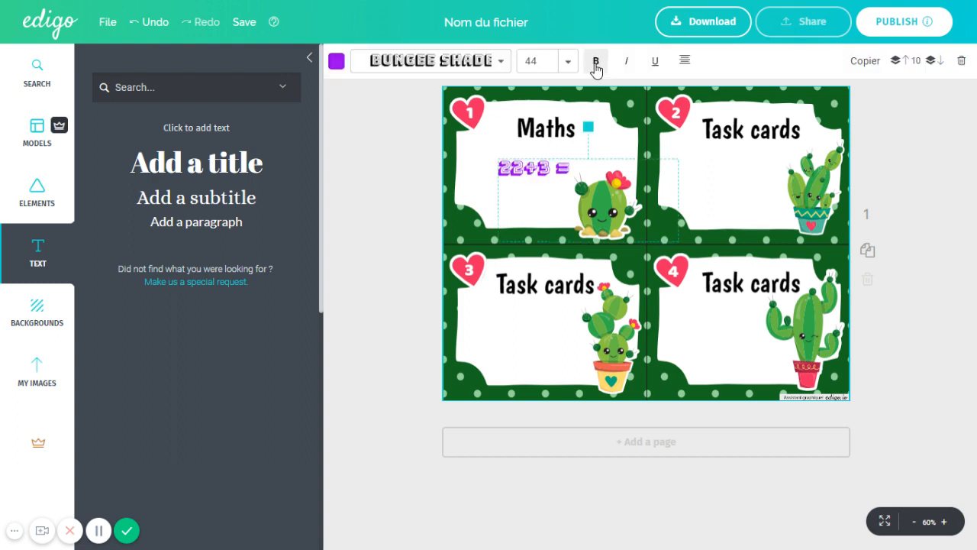
click(624, 66)
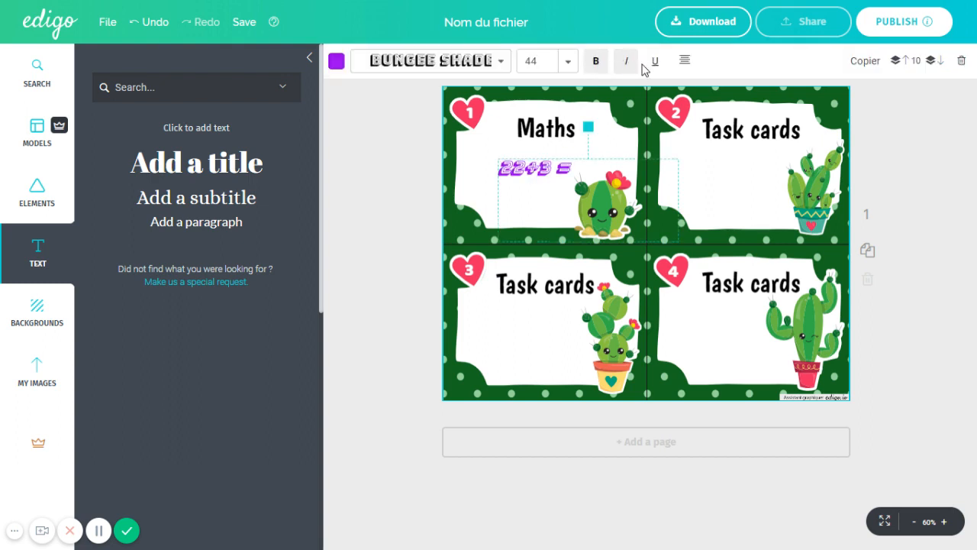
click(658, 63)
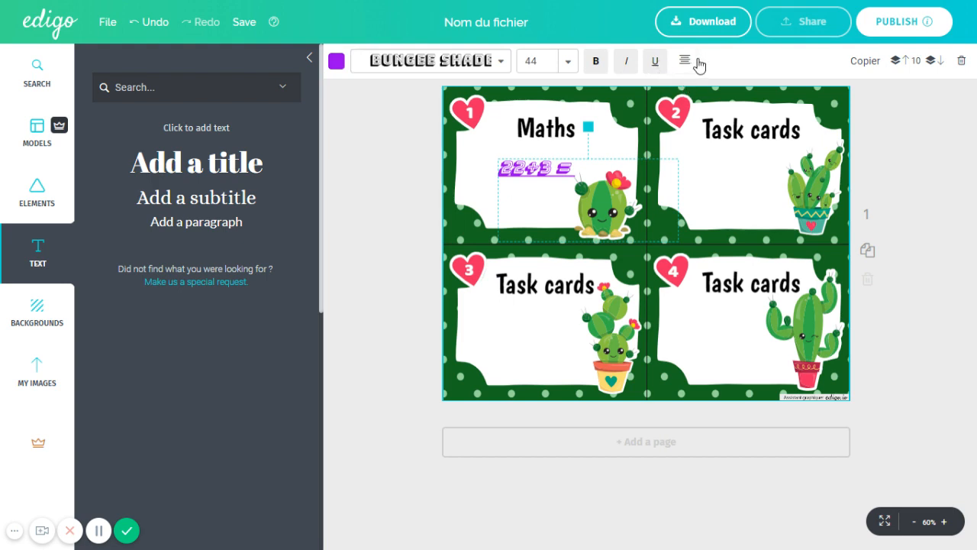
Try centre and right alignment on the "22+3 =" text, ending with left alignment
click(684, 63)
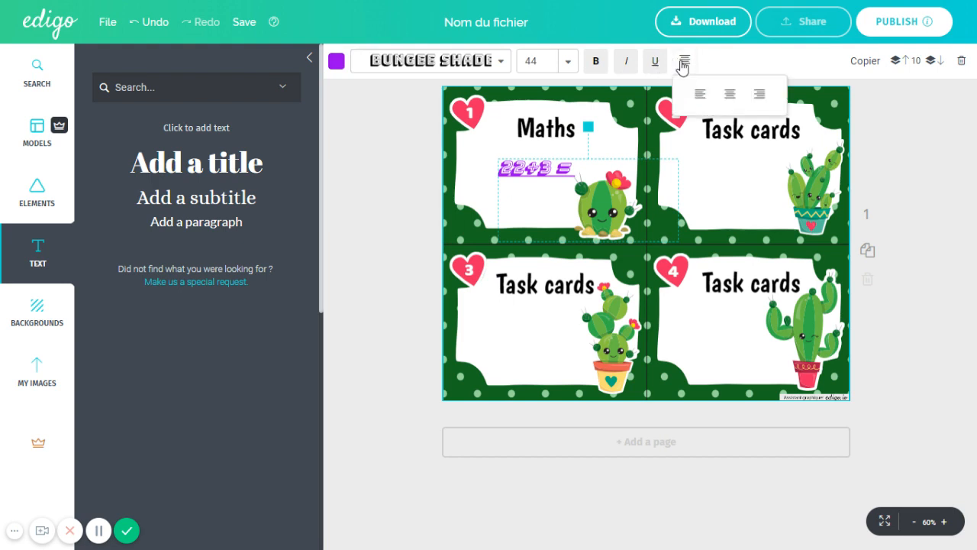
click(728, 106)
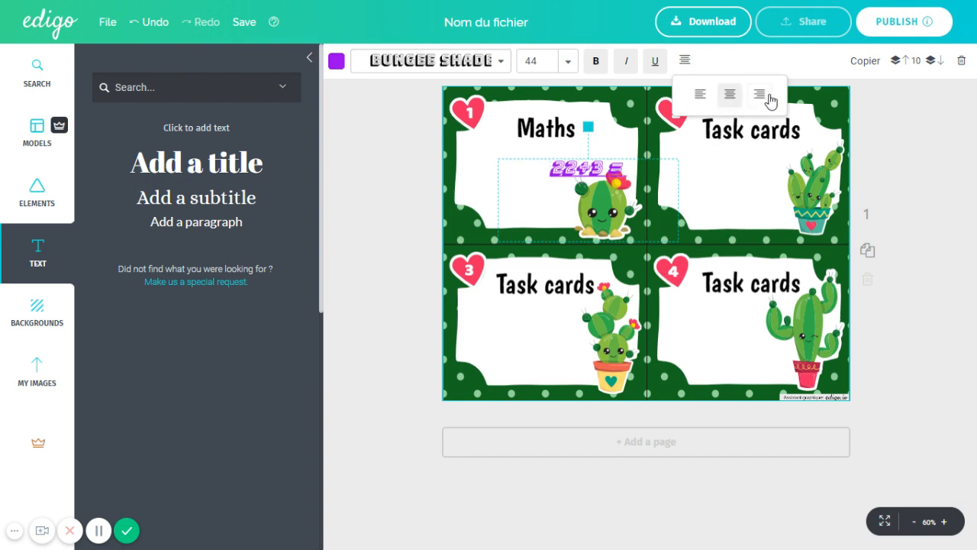
click(765, 98)
click(696, 98)
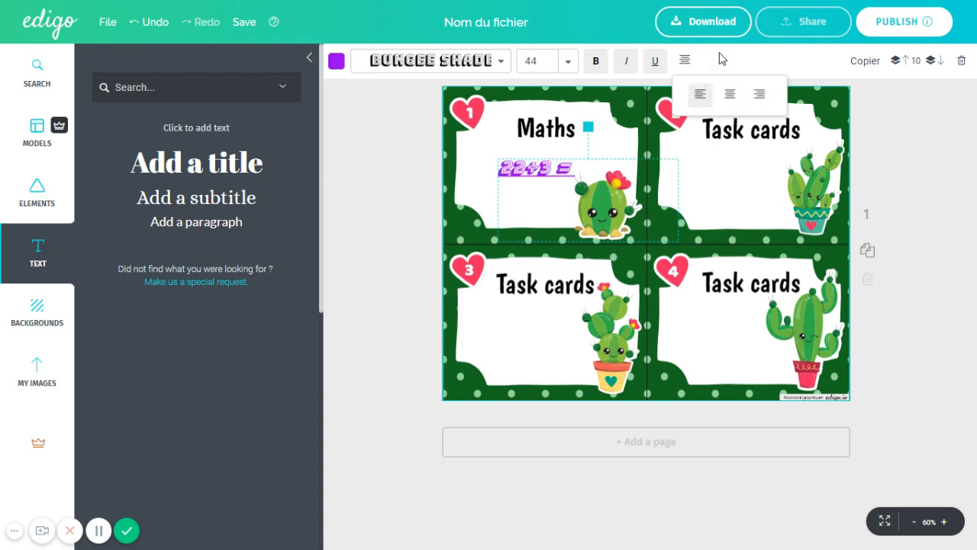
Shift the "22+3 =" text slightly left on card 1 and remove its underline and italic formatting
drag(534, 168, 520, 167)
click(653, 64)
click(625, 67)
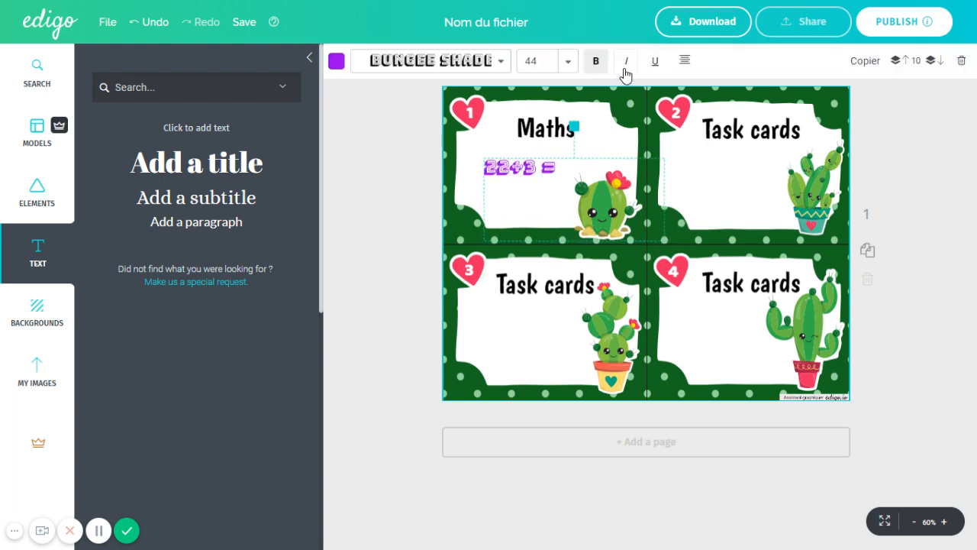
Recolour the "22+3 =" text with the red preset
click(340, 62)
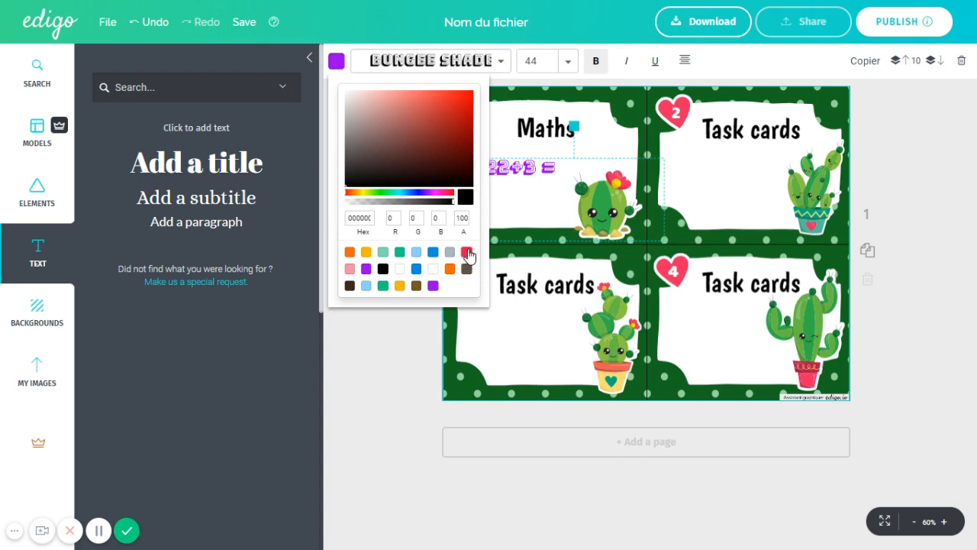
click(468, 254)
click(385, 352)
click(386, 352)
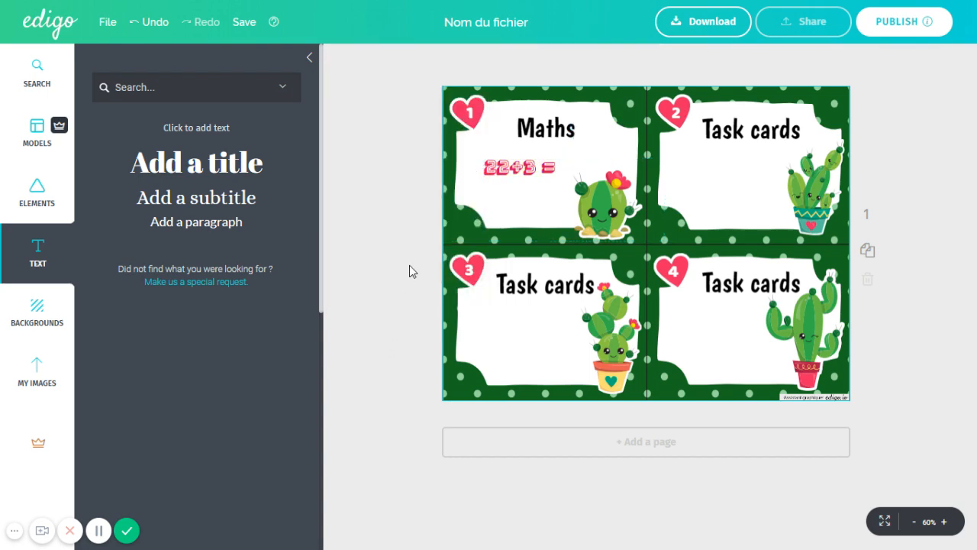
Reduce the height of the "22+3 =" text box on card 1 to about one line
click(513, 169)
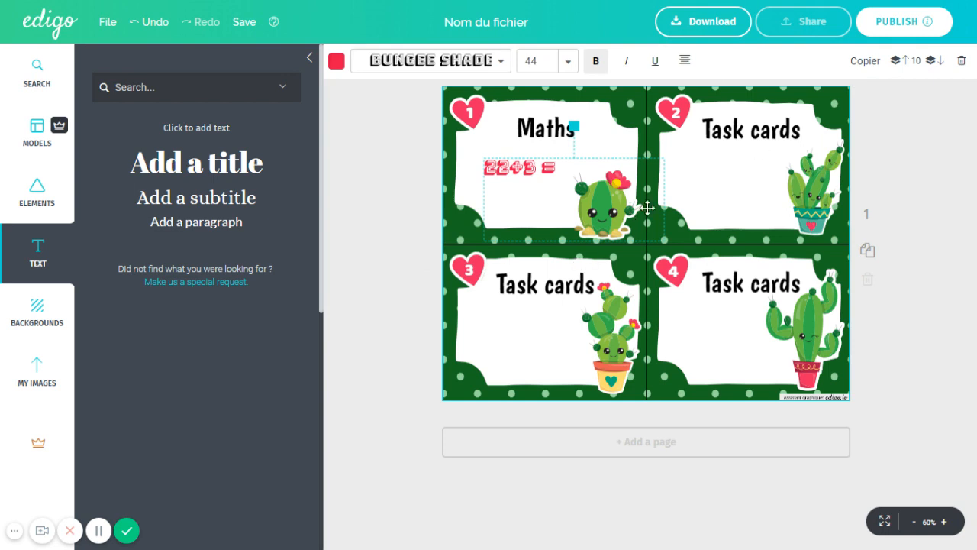
double_click(562, 187)
drag(557, 242, 555, 215)
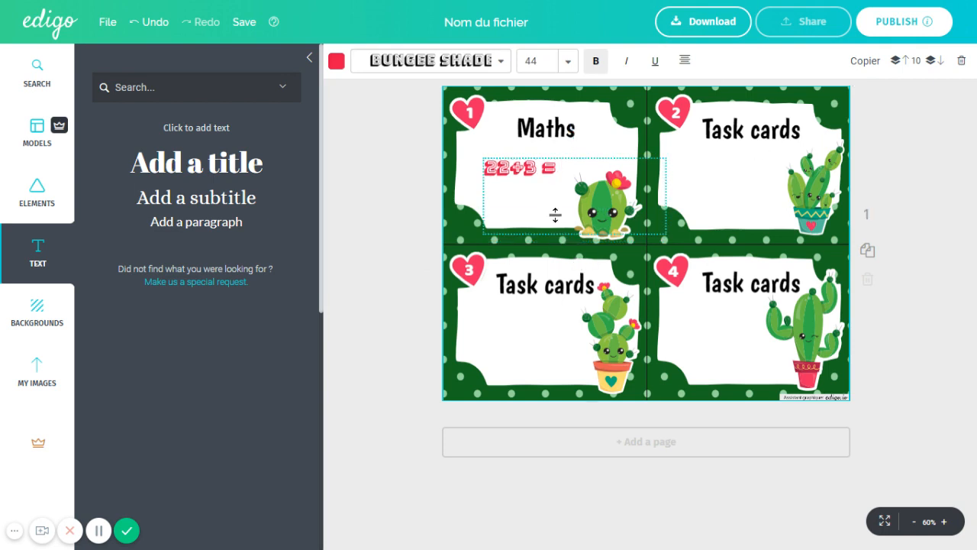
click(679, 157)
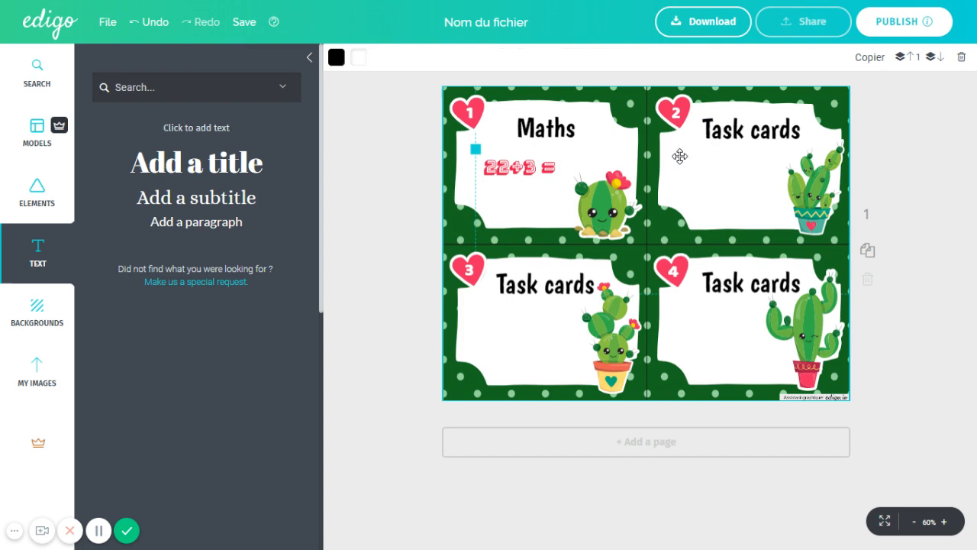
Duplicate the red "22+3 =" text three times and place one copy under the heading on each of cards 2, 3 and 4
click(545, 174)
click(866, 61)
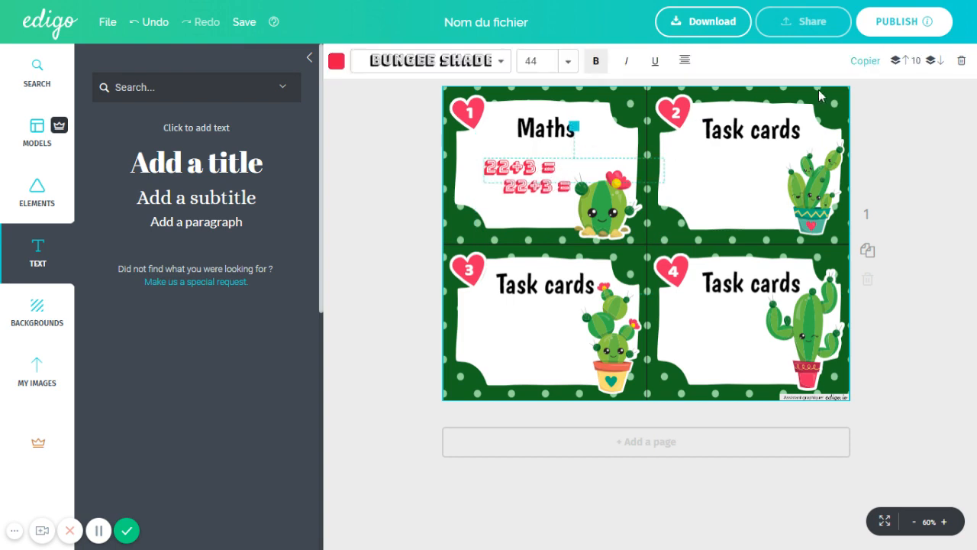
drag(534, 187, 724, 334)
click(864, 62)
click(865, 61)
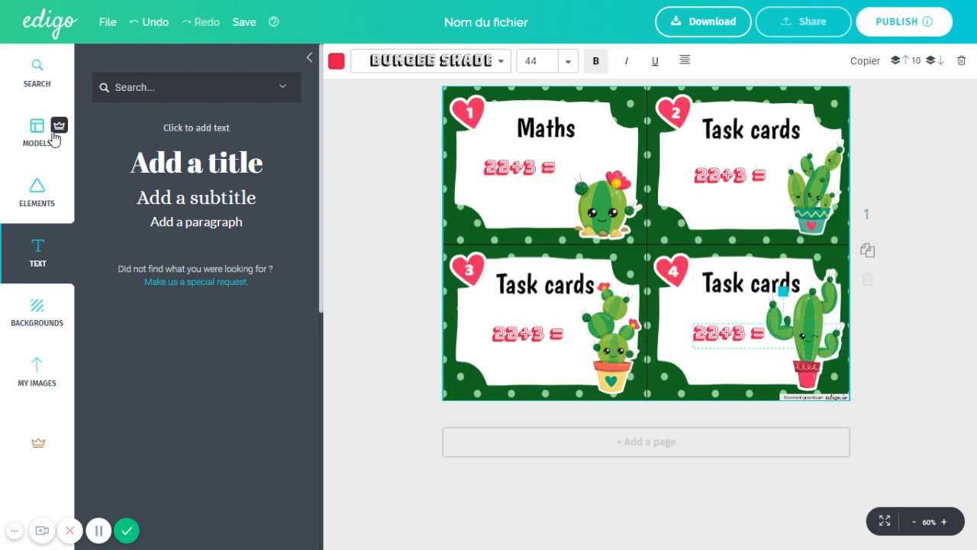
Send the cactus on card 1 behind the card shape to layer 0, and bring it forward again to layer 3
click(34, 189)
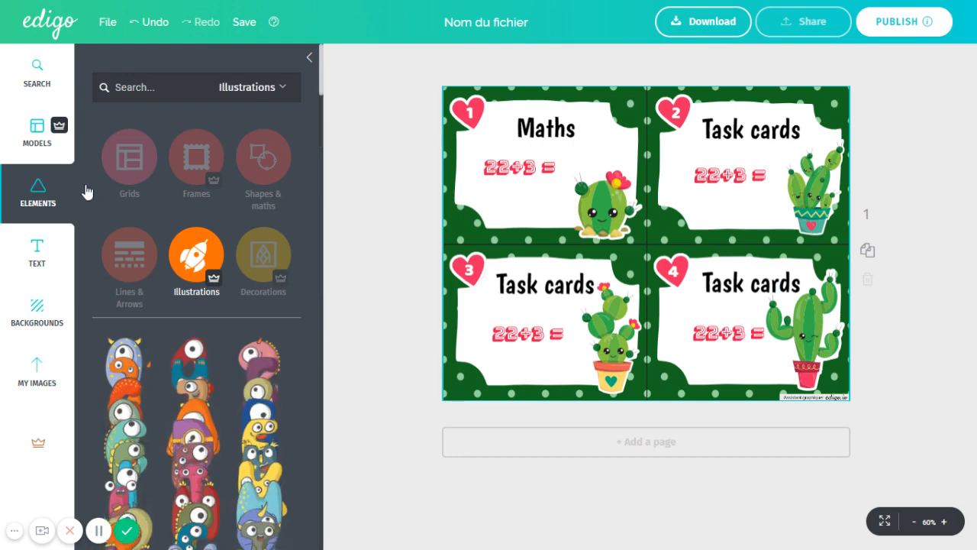
click(603, 226)
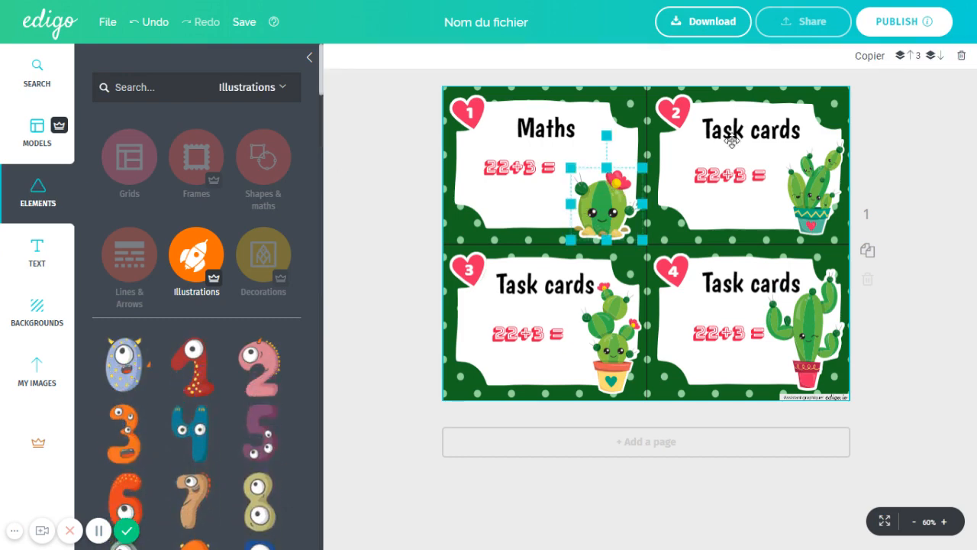
click(935, 58)
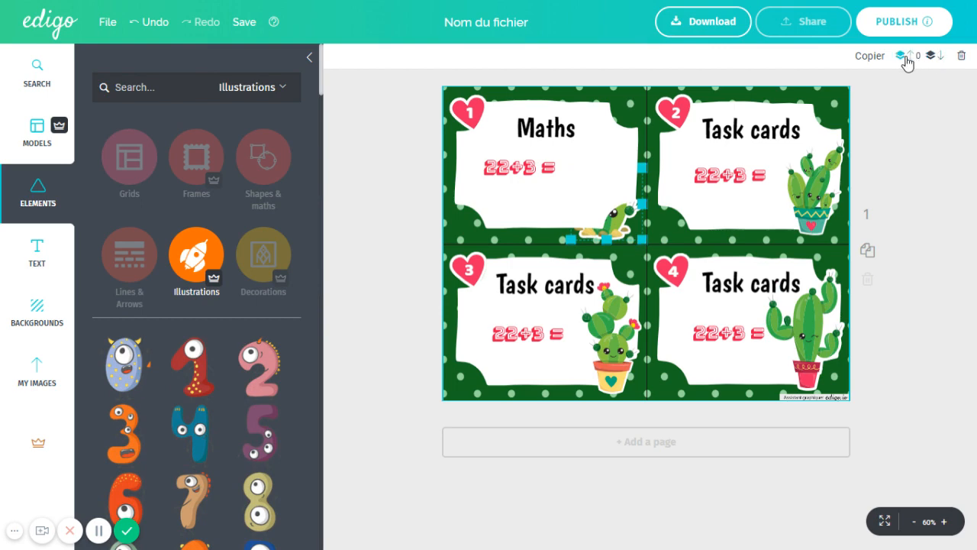
click(902, 58)
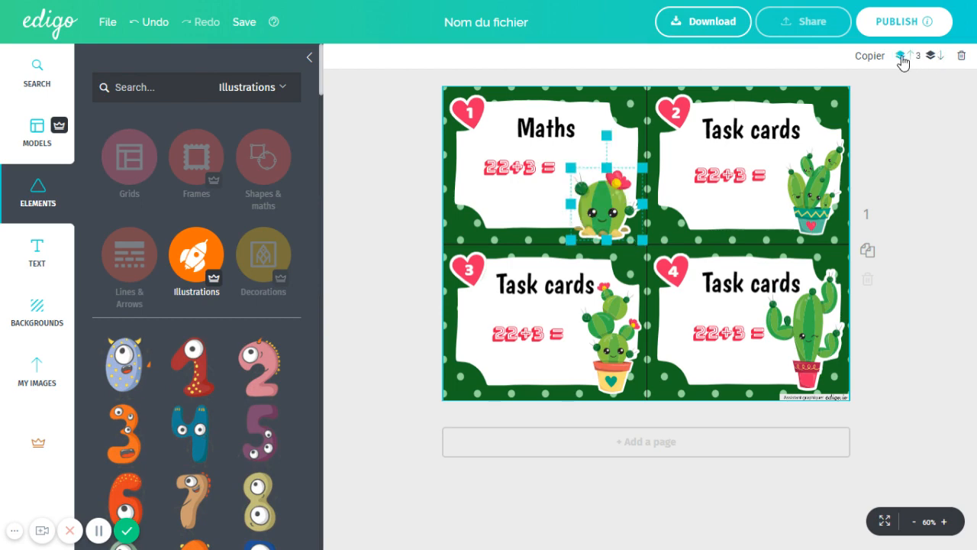
click(929, 148)
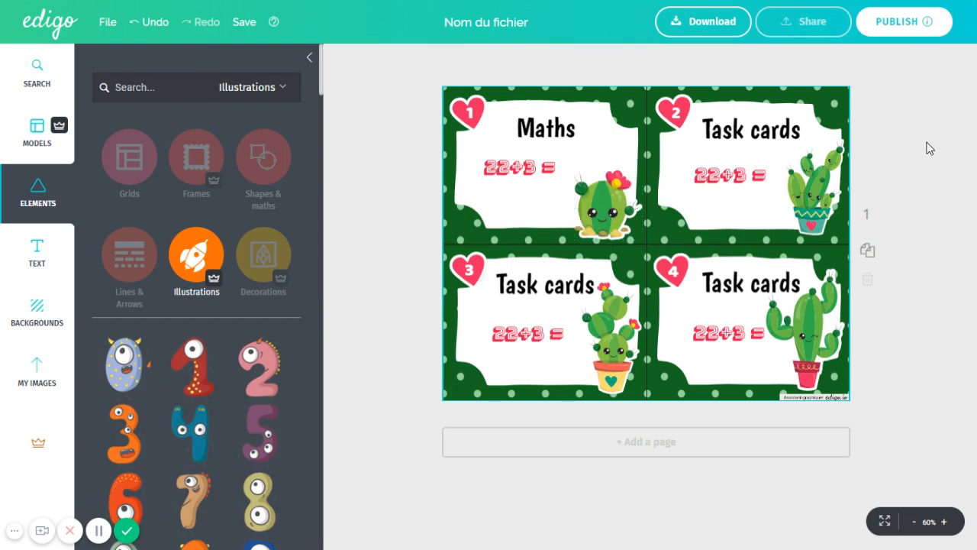
Try the blue, purple and green preset colours as the page background
click(34, 321)
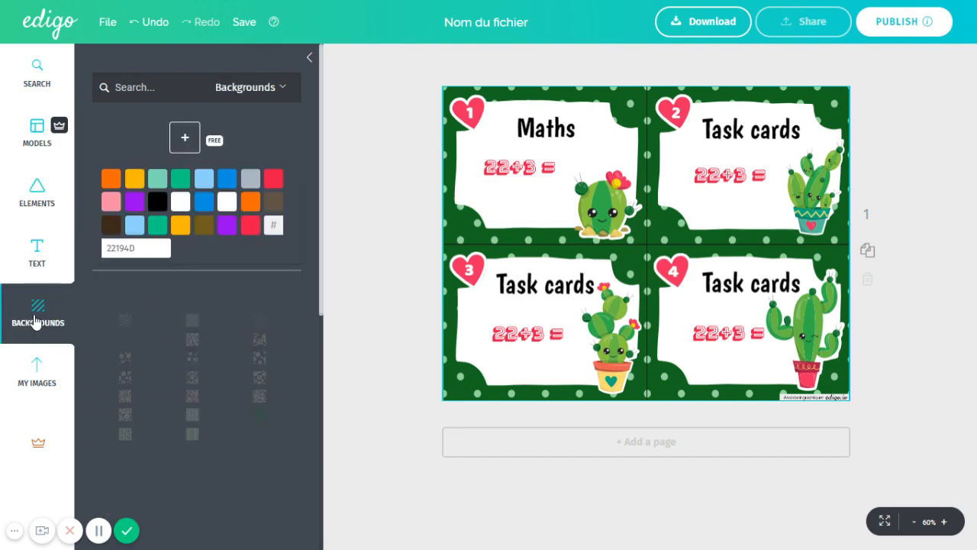
click(231, 179)
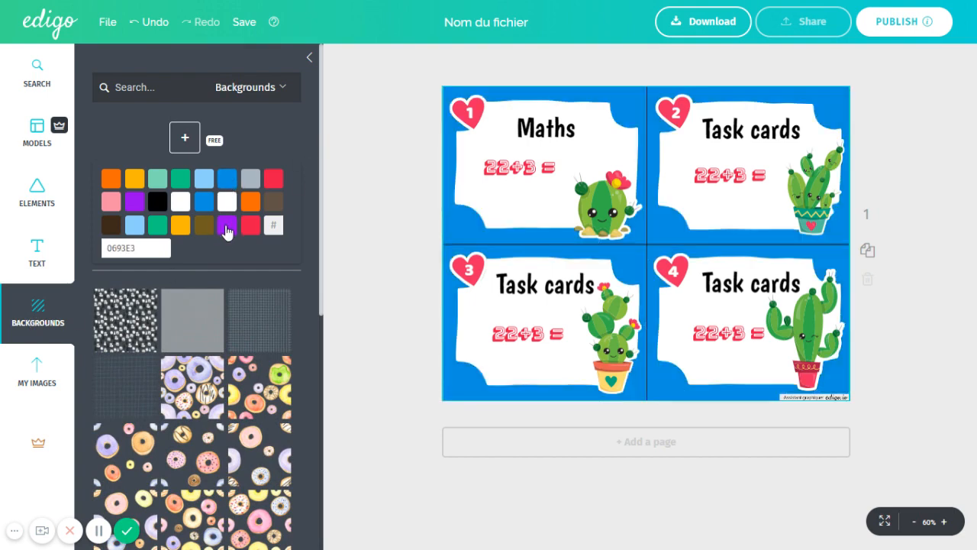
click(222, 225)
click(158, 231)
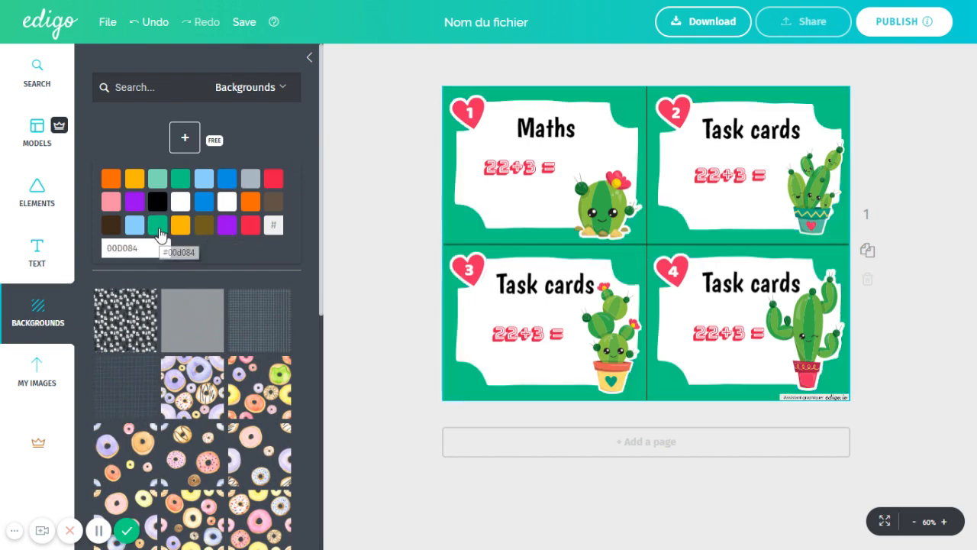
Try a custom brownish red and the custom red #AB2525 as the page background
click(185, 137)
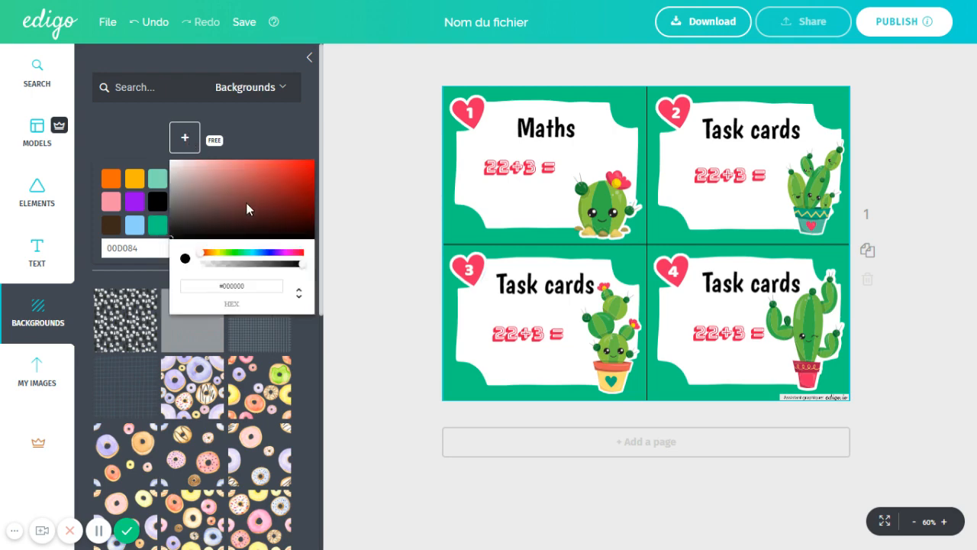
click(246, 202)
click(284, 186)
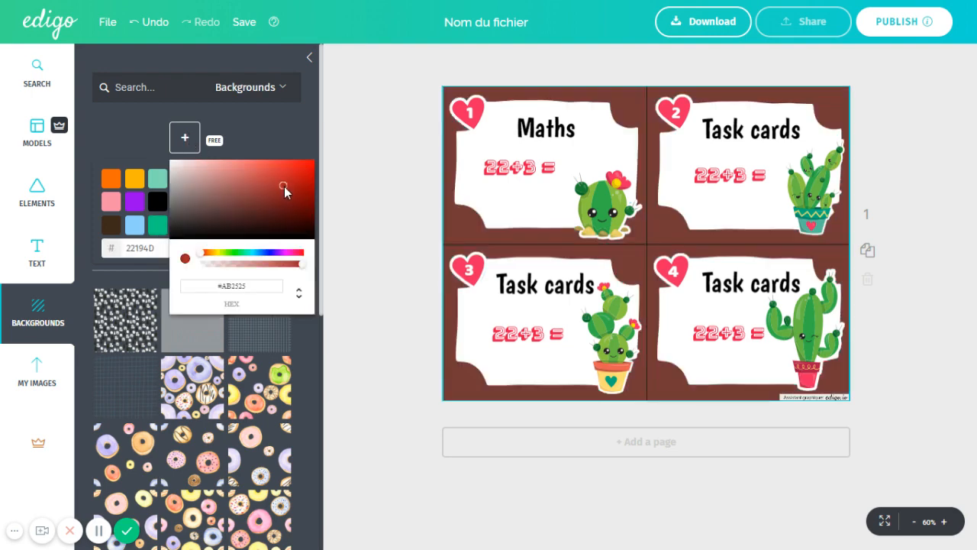
click(320, 159)
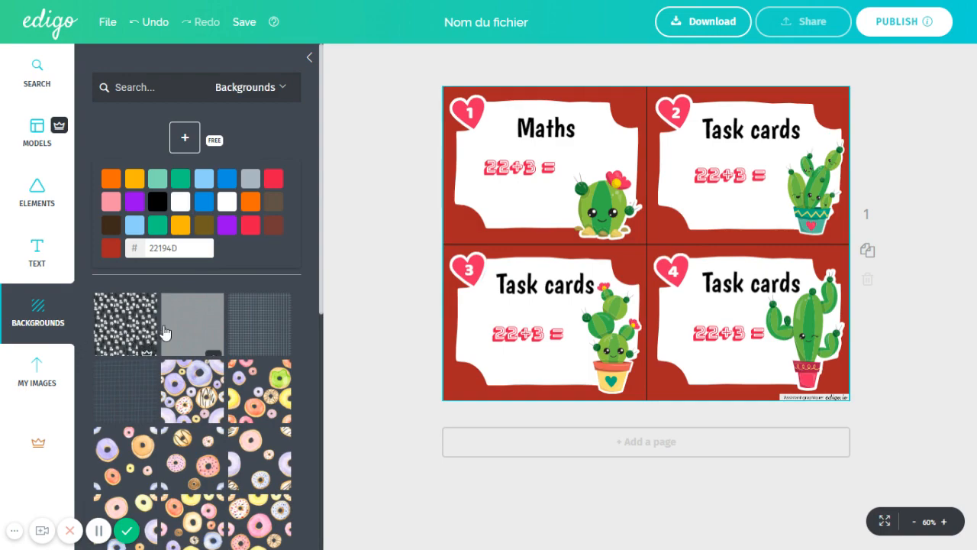
Set the page background to the watercolour cactus pattern from the background library
scroll(165, 333, down, 10)
scroll(164, 333, down, 10)
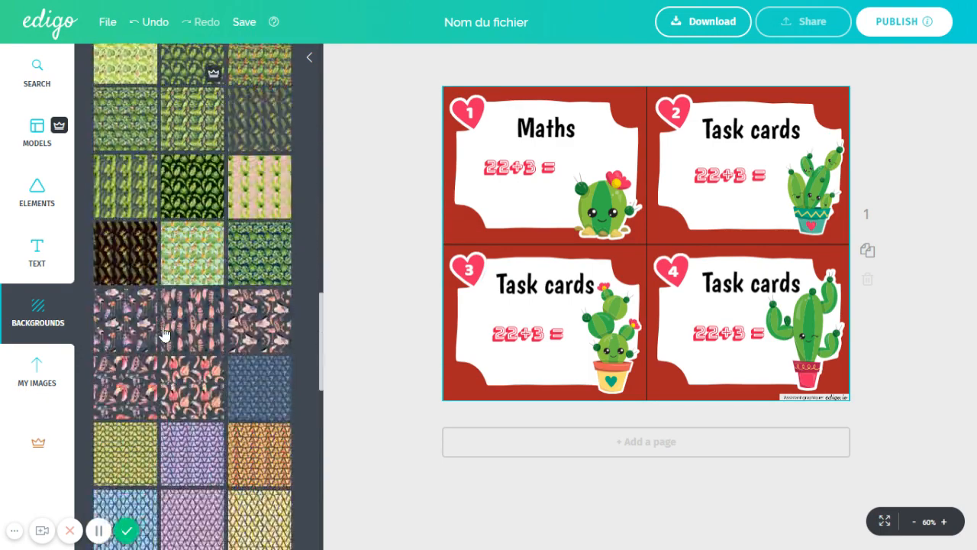
click(172, 329)
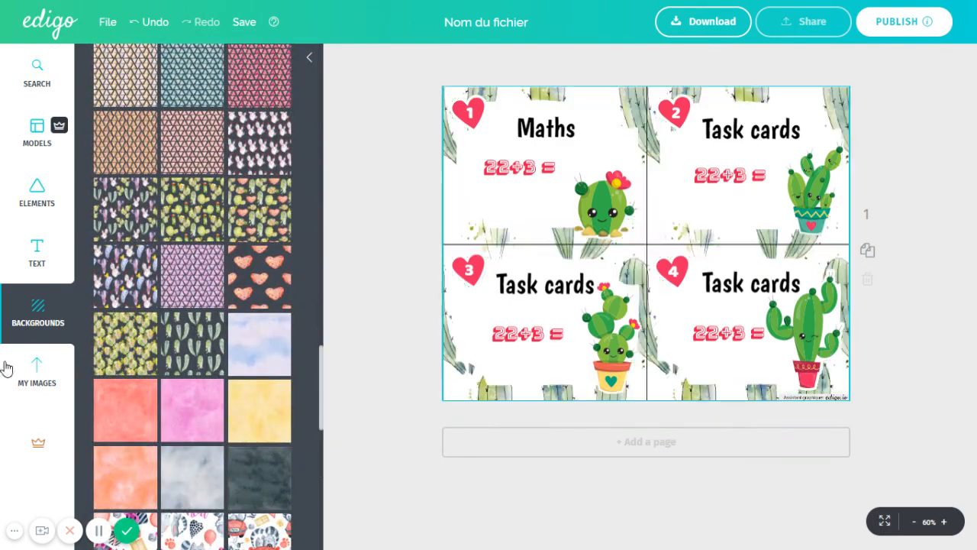
Add the orange fish-like character from the personal images, shrink it and place it in the lower-left corner of card 1
click(42, 370)
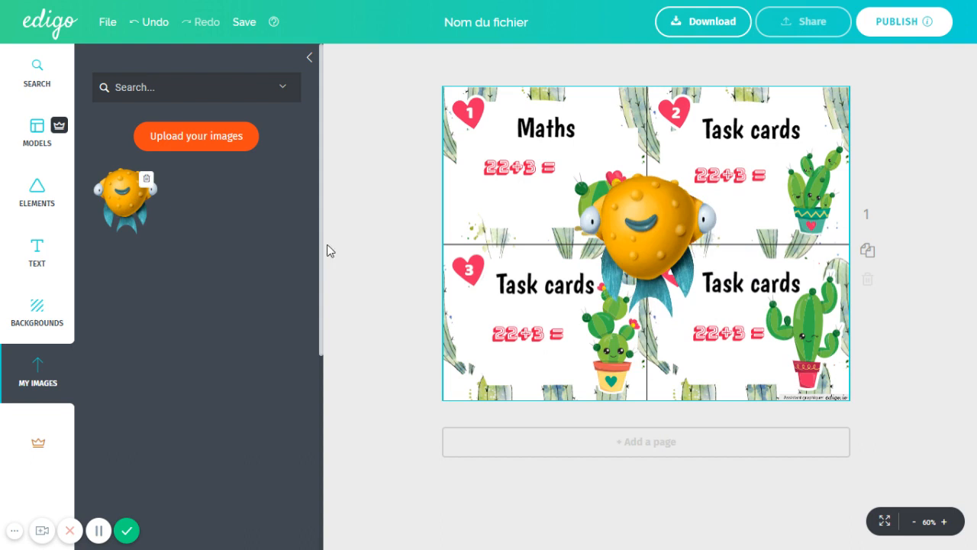
click(661, 227)
drag(577, 320, 608, 291)
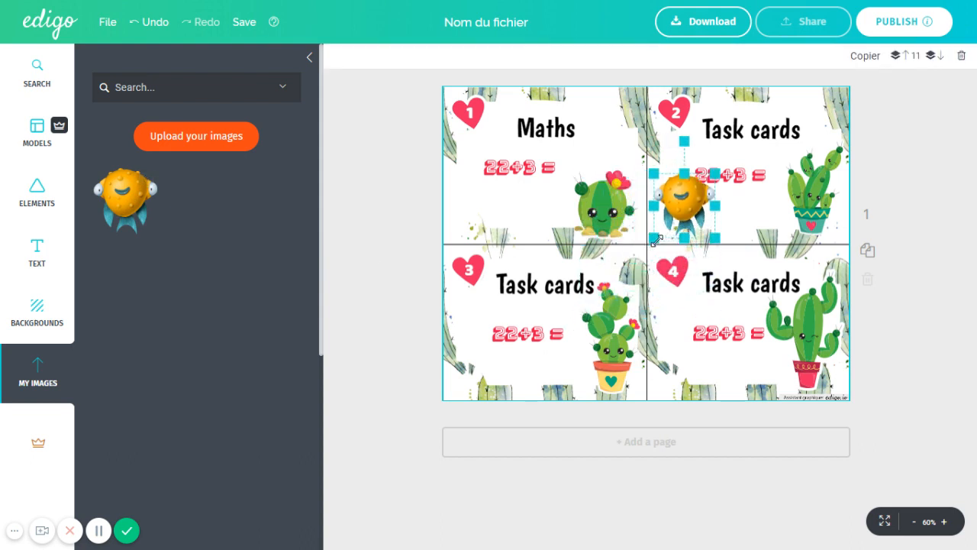
drag(690, 195, 491, 204)
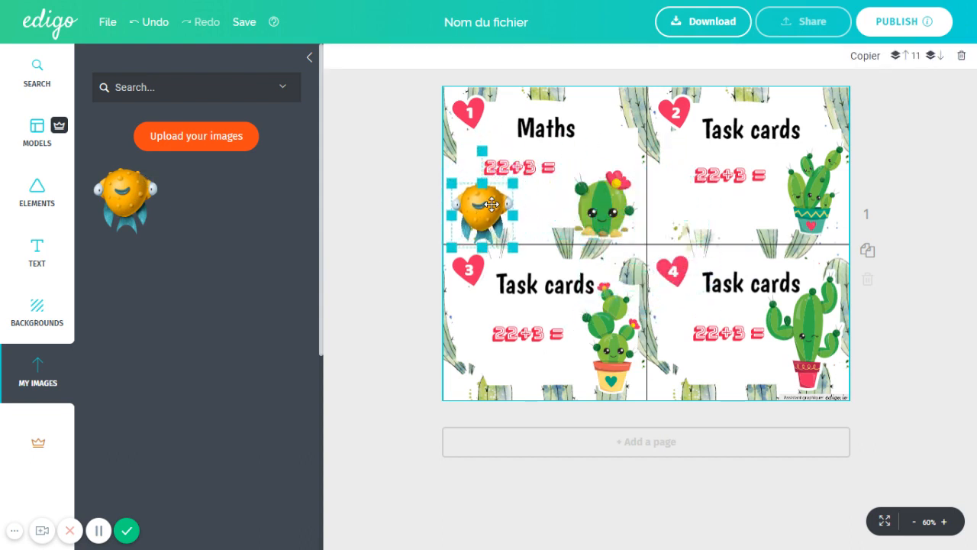
click(745, 285)
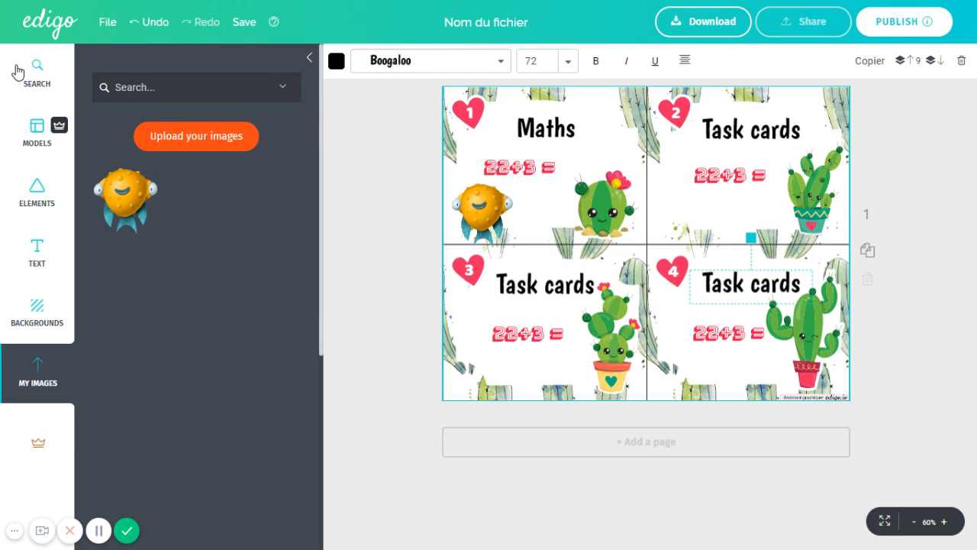
click(100, 31)
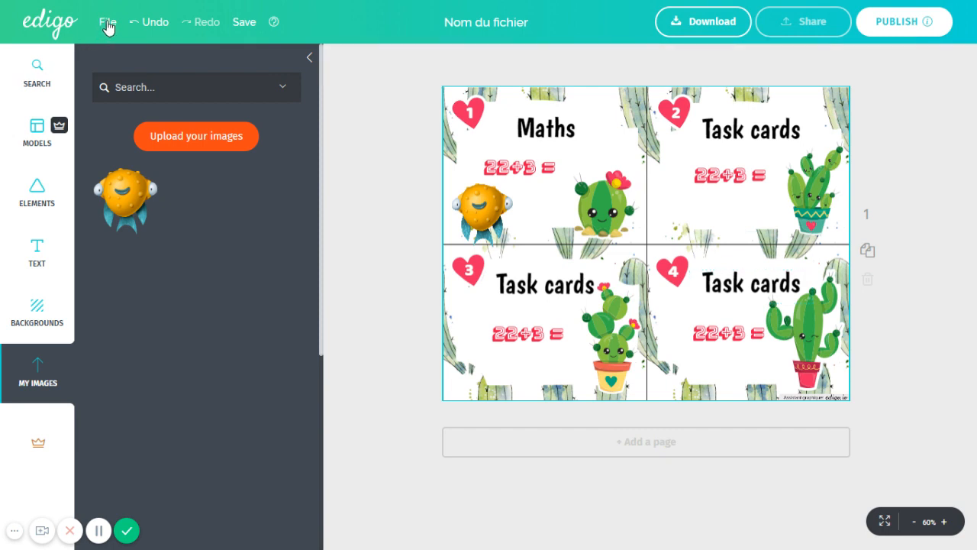
click(107, 24)
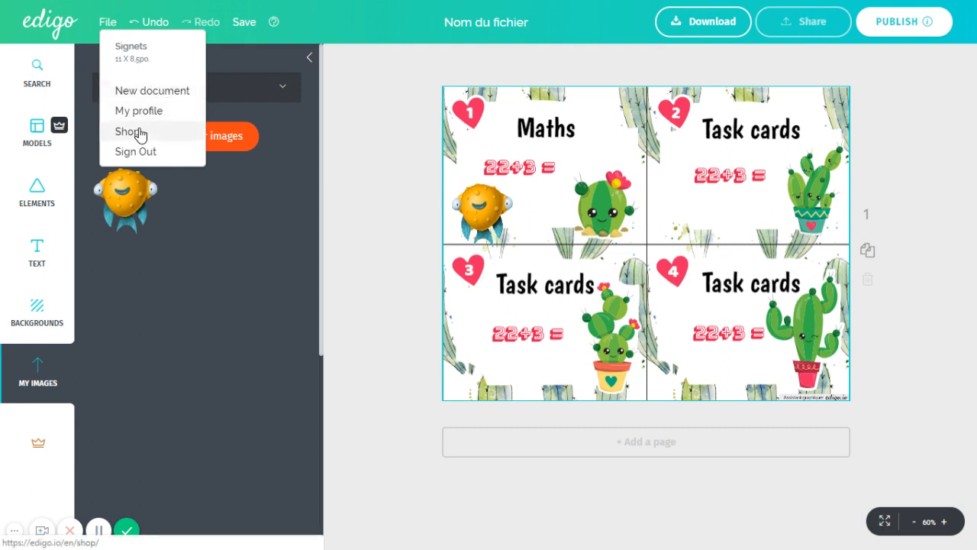
Undo the last change to the task cards and redo it
click(152, 29)
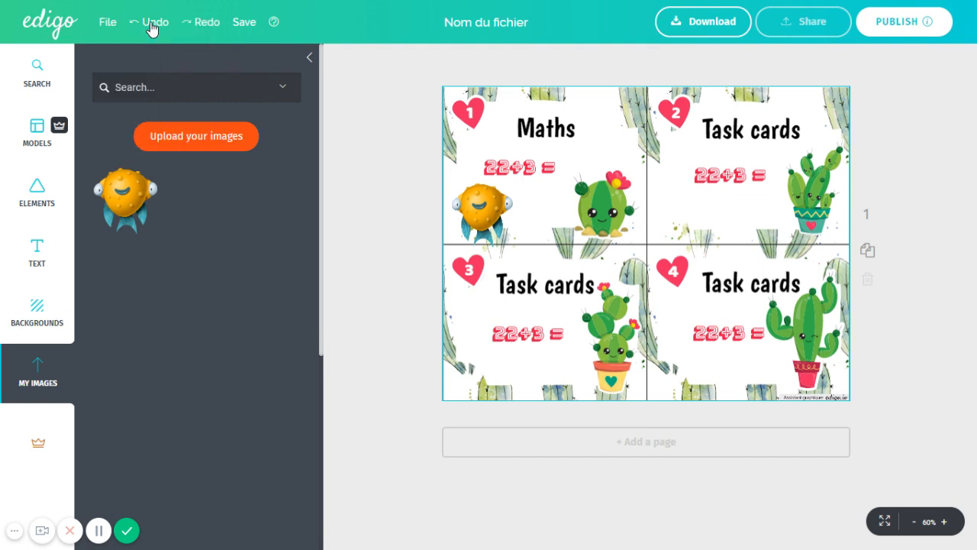
click(156, 26)
click(201, 27)
Save the document and rename the file as cactus
click(242, 25)
click(513, 20)
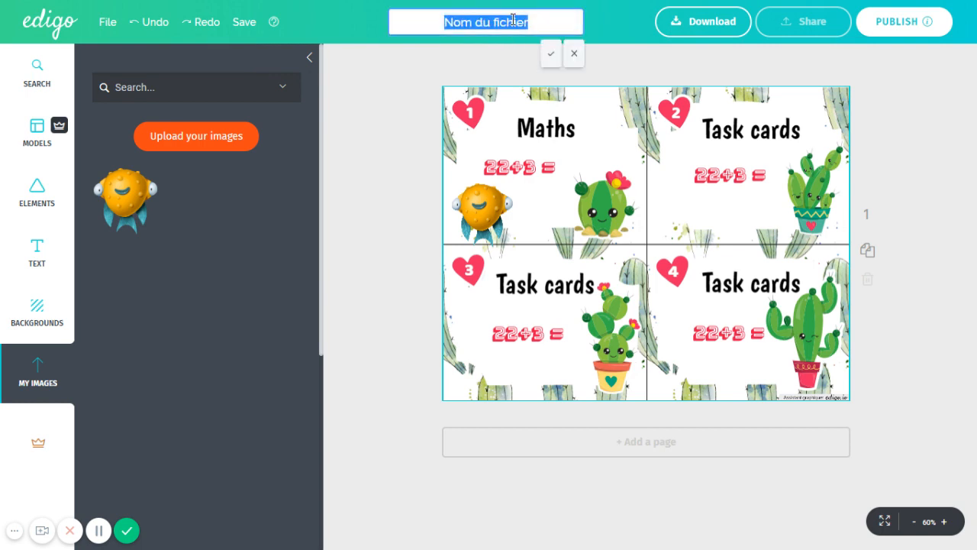
text(cactus)
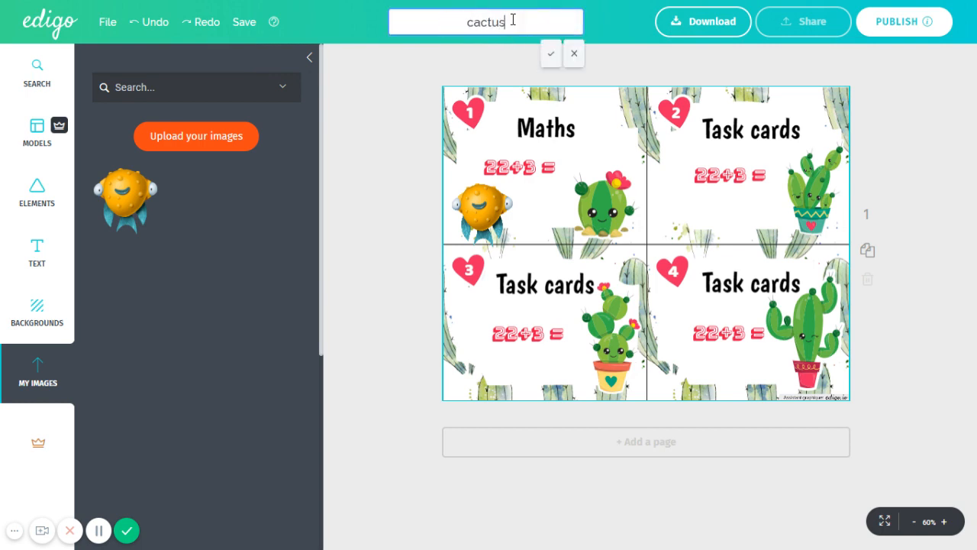
click(545, 76)
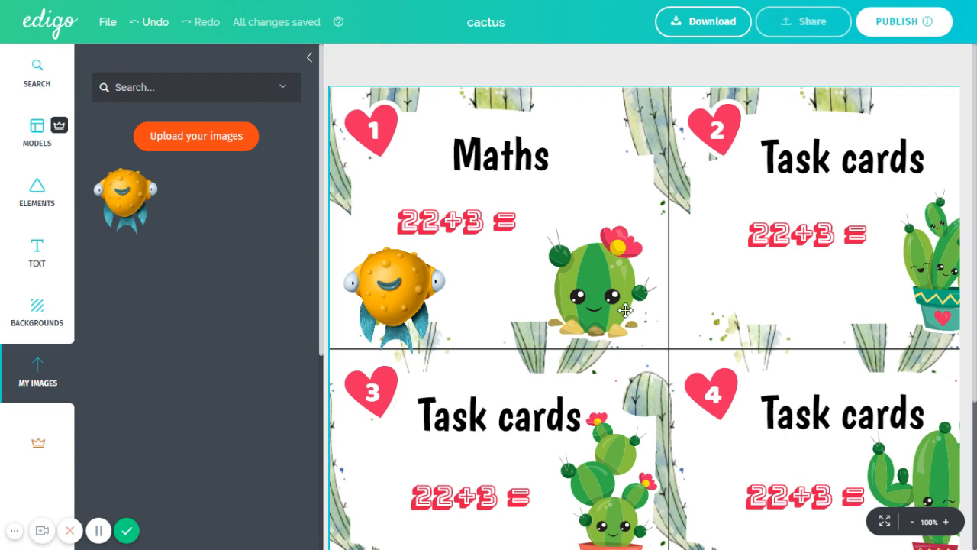
Magnify the task cards page to inspect it up close, reduce the magnification again and fit the page to the workspace
click(946, 524)
click(946, 523)
click(946, 524)
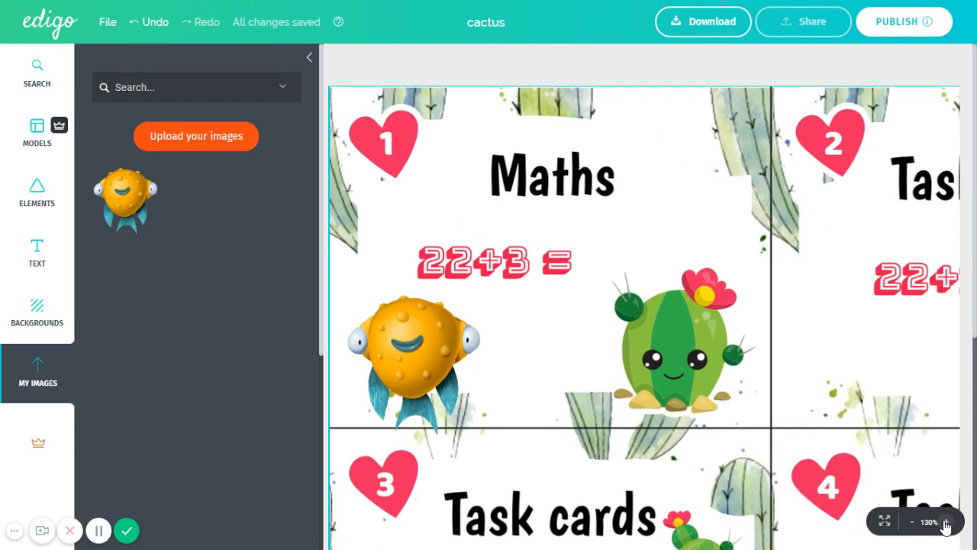
click(946, 524)
click(913, 523)
click(912, 522)
click(913, 523)
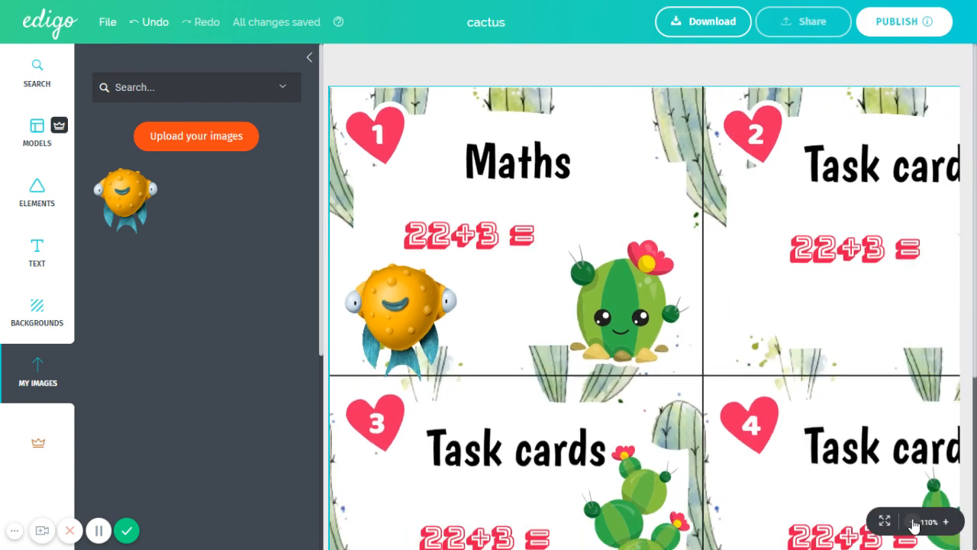
click(884, 521)
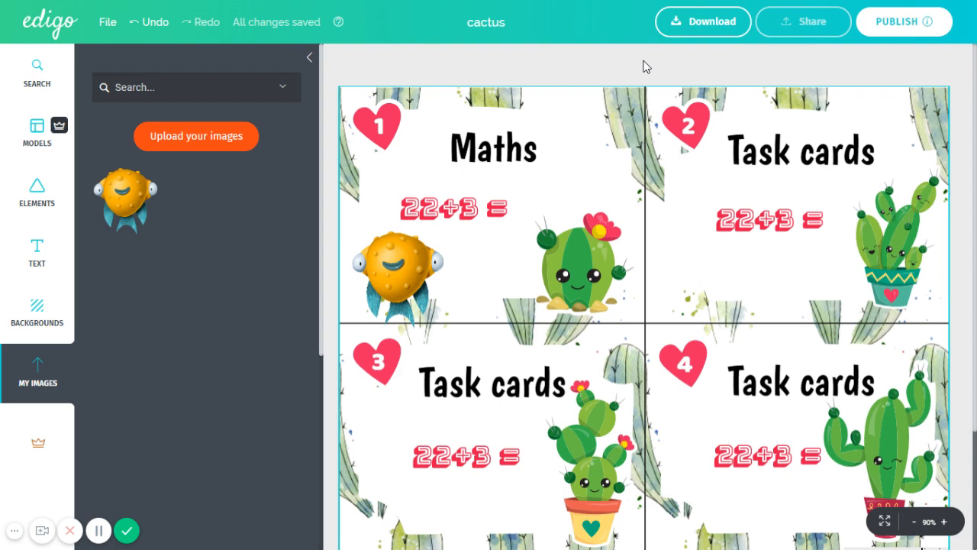
Start downloading the finished cactus task cards document
click(725, 21)
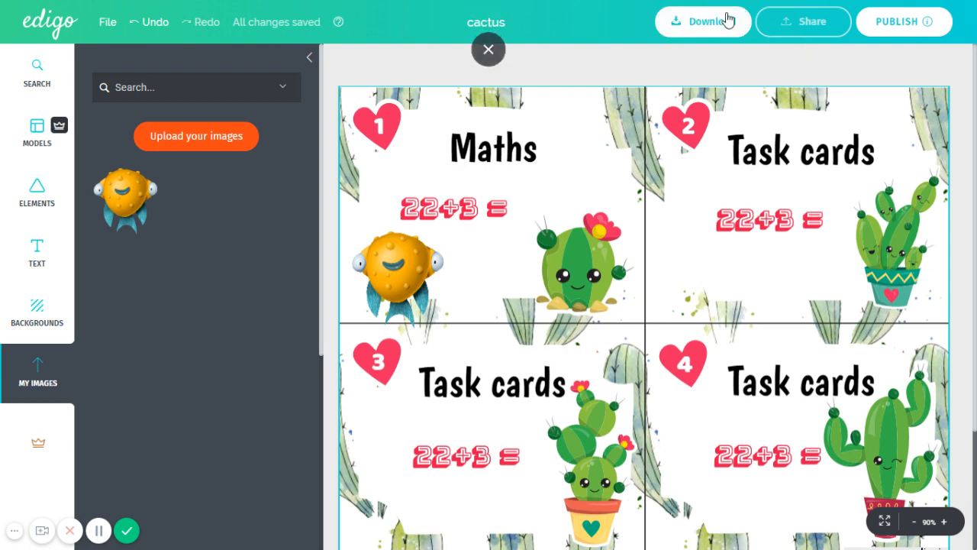